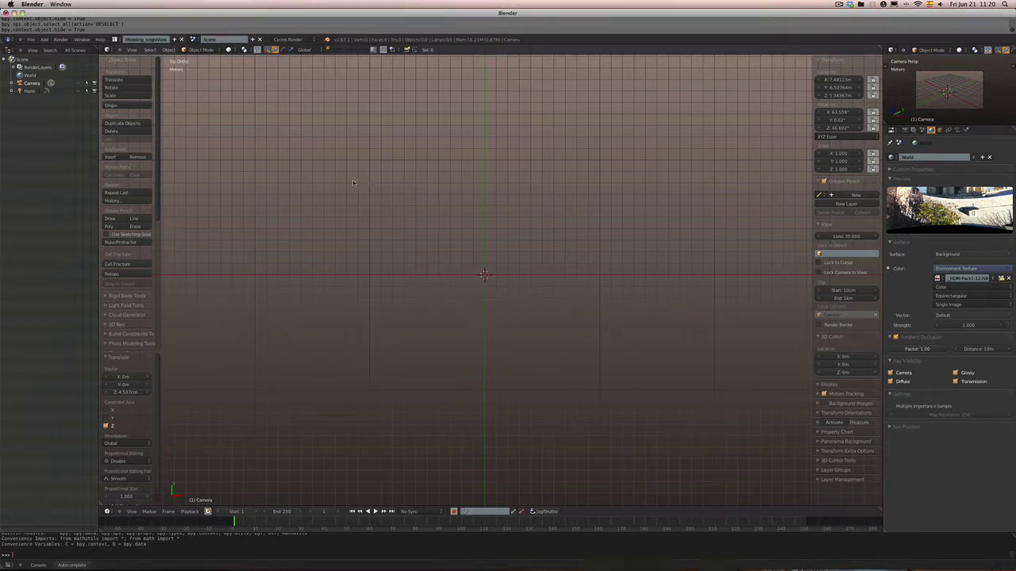
- Add a grid mesh with 32 by 32 subdivisions and a 10 m radius at the origin, and open it in Edit Mode
{"action": "key", "text": "space"}
{"action": "mouse_move", "coordinate": [355, 192]}
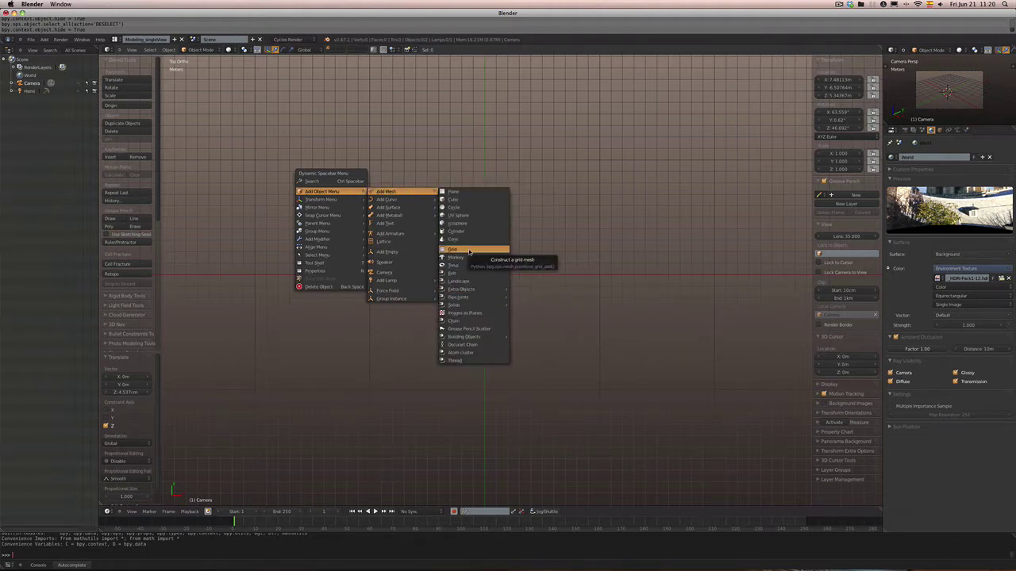
{"action": "left_click", "coordinate": [469, 252]}
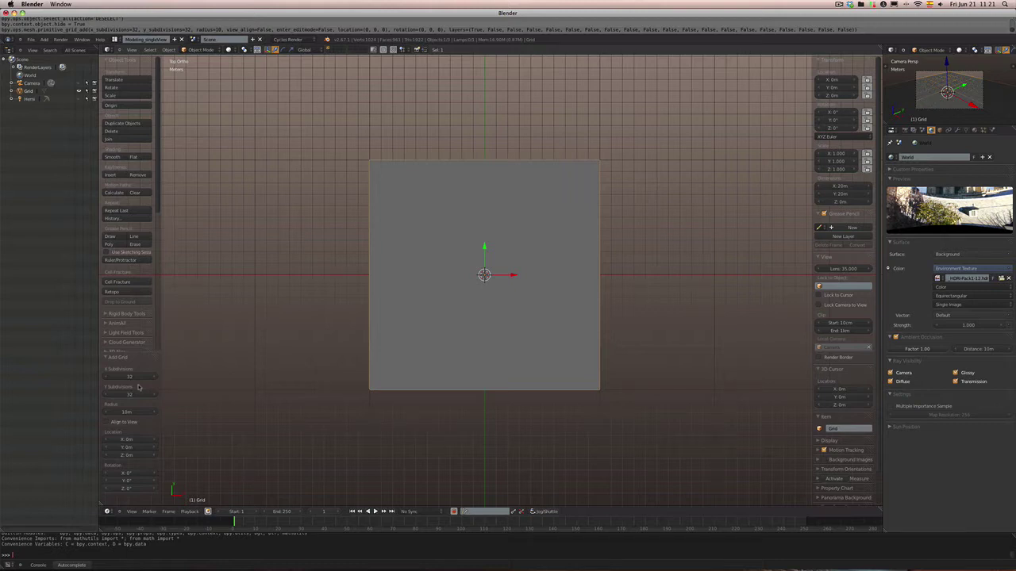
{"action": "key", "text": "a"}
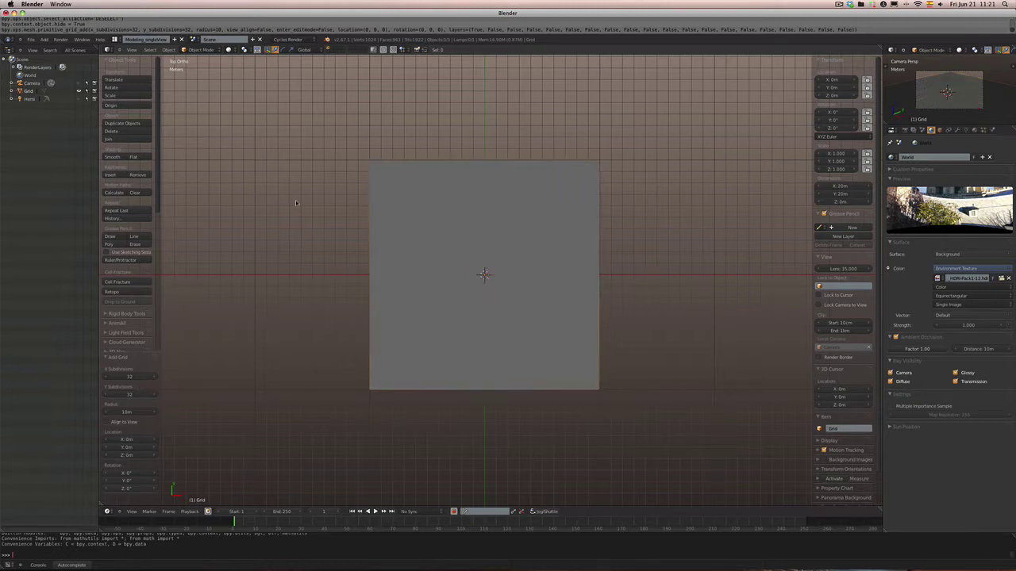
{"action": "key", "text": "Tab"}
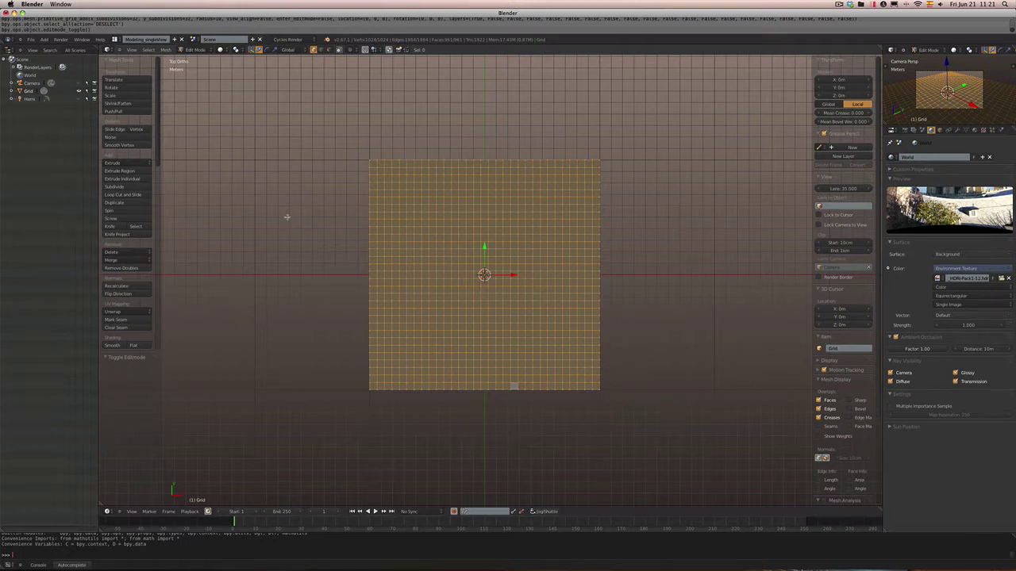
- Switch the grid to Sculpt Mode and set the draw brush radius to 155
{"action": "left_click", "coordinate": [202, 51]}
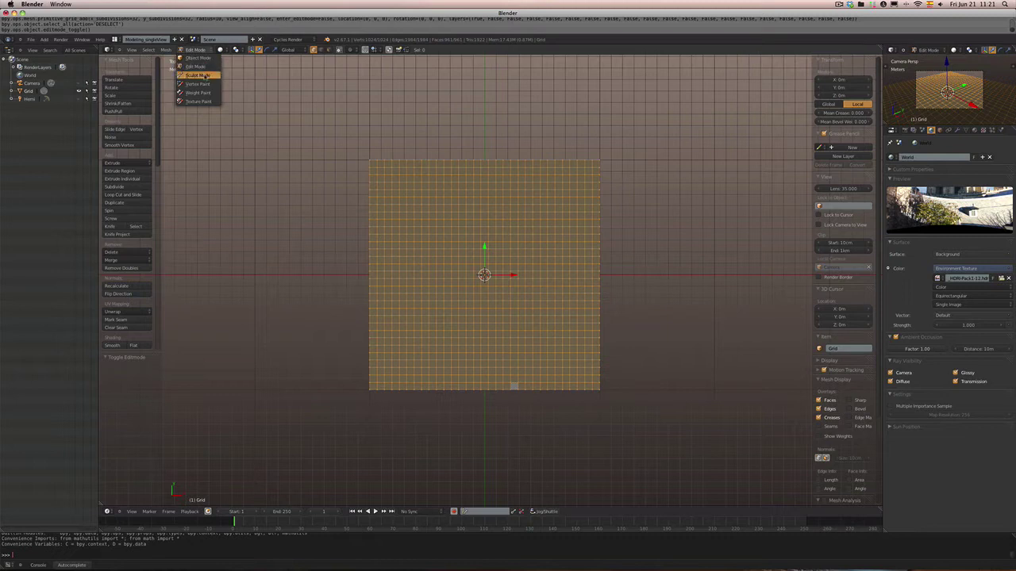
{"action": "left_click", "coordinate": [198, 76]}
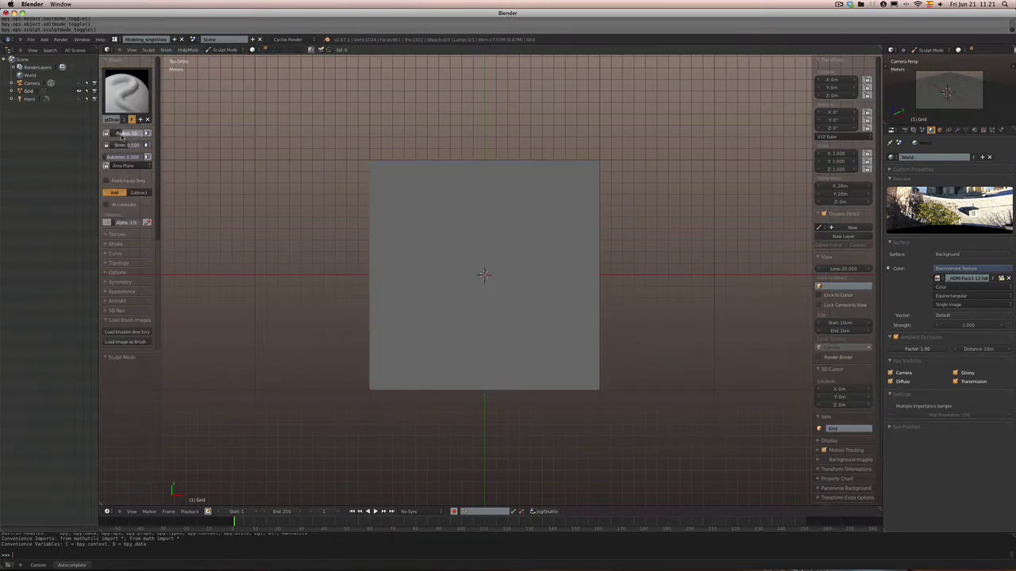
{"action": "left_click_drag", "start_coordinate": [121, 136], "coordinate": [136, 137]}
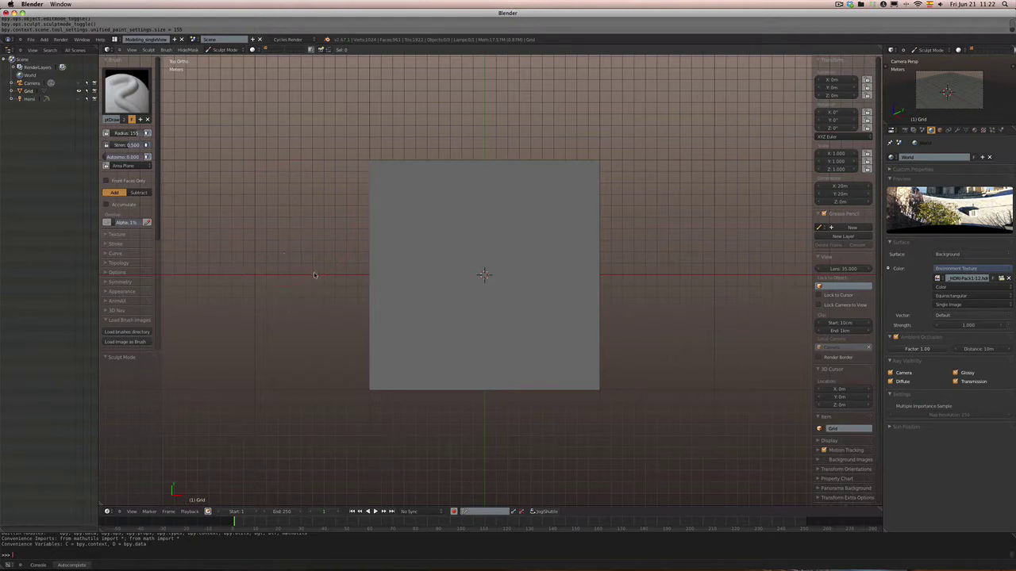
- Sculpt broad, gentle hills and hollows across the whole grid with freehand strokes of the draw brush
{"action": "mouse_move", "coordinate": [360, 232]}
{"action": "left_mouse_down"}
{"action": "mouse_move", "coordinate": [438, 171]}
{"action": "mouse_move", "coordinate": [487, 166]}
{"action": "mouse_move", "coordinate": [678, 273]}
{"action": "mouse_move", "coordinate": [503, 280]}
{"action": "mouse_move", "coordinate": [487, 390]}
{"action": "mouse_move", "coordinate": [462, 254]}
{"action": "mouse_move", "coordinate": [523, 270]}
{"action": "mouse_move", "coordinate": [503, 376]}
{"action": "left_mouse_up"}
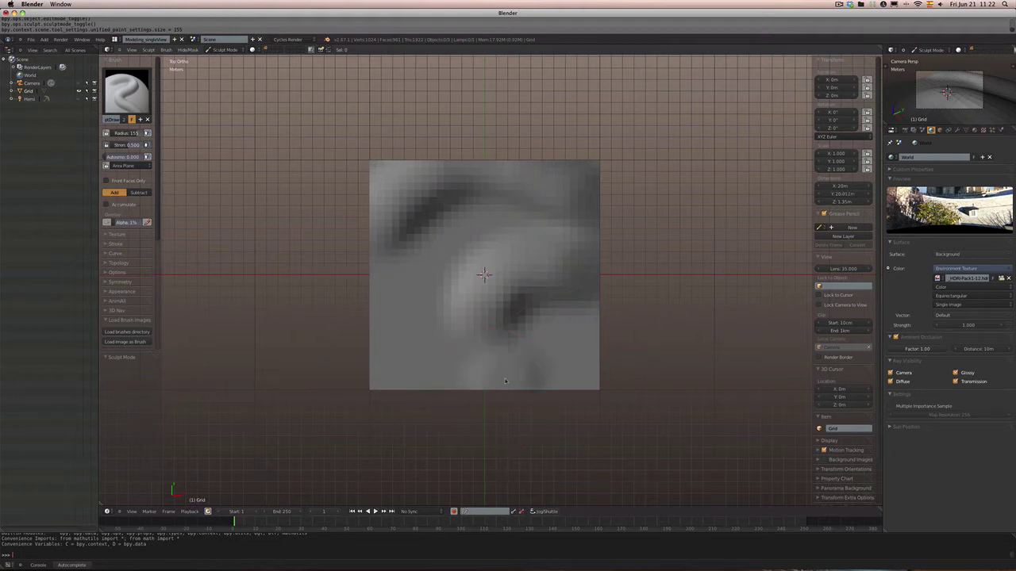
{"action": "mouse_move", "coordinate": [434, 438]}
{"action": "left_mouse_down"}
{"action": "mouse_move", "coordinate": [312, 362]}
{"action": "mouse_move", "coordinate": [300, 330]}
{"action": "mouse_move", "coordinate": [410, 286]}
{"action": "left_mouse_up"}
{"action": "left_click_drag", "start_coordinate": [698, 355], "coordinate": [509, 413]}
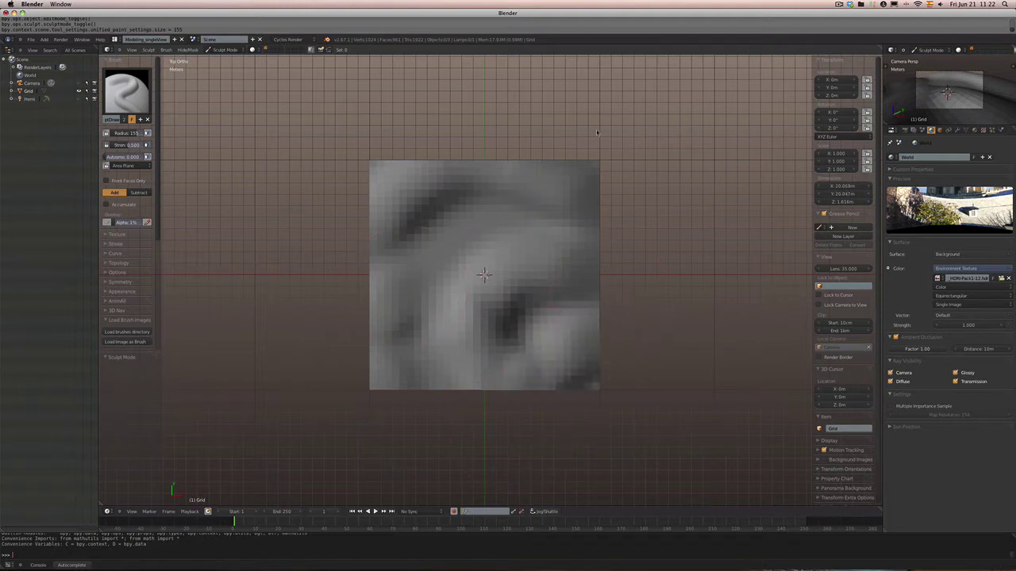
{"action": "mouse_move", "coordinate": [500, 158]}
{"action": "middle_mouse_down"}
{"action": "mouse_move", "coordinate": [709, 325]}
{"action": "mouse_move", "coordinate": [698, 274]}
{"action": "mouse_move", "coordinate": [722, 262]}
{"action": "mouse_move", "coordinate": [665, 370]}
{"action": "mouse_move", "coordinate": [725, 370]}
{"action": "mouse_move", "coordinate": [725, 405]}
{"action": "mouse_move", "coordinate": [737, 358]}
{"action": "mouse_move", "coordinate": [672, 371]}
{"action": "mouse_move", "coordinate": [657, 397]}
{"action": "mouse_move", "coordinate": [655, 350]}
{"action": "mouse_move", "coordinate": [668, 318]}
{"action": "mouse_move", "coordinate": [683, 340]}
{"action": "mouse_move", "coordinate": [664, 370]}
{"action": "mouse_move", "coordinate": [624, 336]}
{"action": "mouse_move", "coordinate": [632, 313]}
{"action": "mouse_move", "coordinate": [613, 311]}
{"action": "mouse_move", "coordinate": [672, 290]}
{"action": "mouse_move", "coordinate": [675, 334]}
{"action": "mouse_move", "coordinate": [662, 354]}
{"action": "middle_mouse_up"}
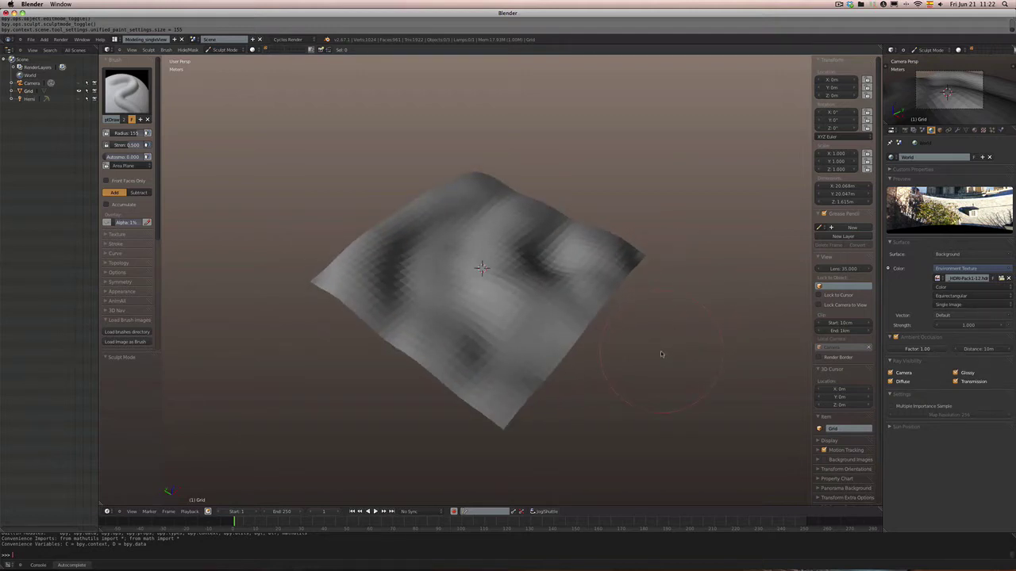
- Return the sculpted grid to Edit Mode and apply a Subdivision Set at level 5
{"action": "left_click", "coordinate": [223, 49]}
{"action": "left_click", "coordinate": [219, 68]}
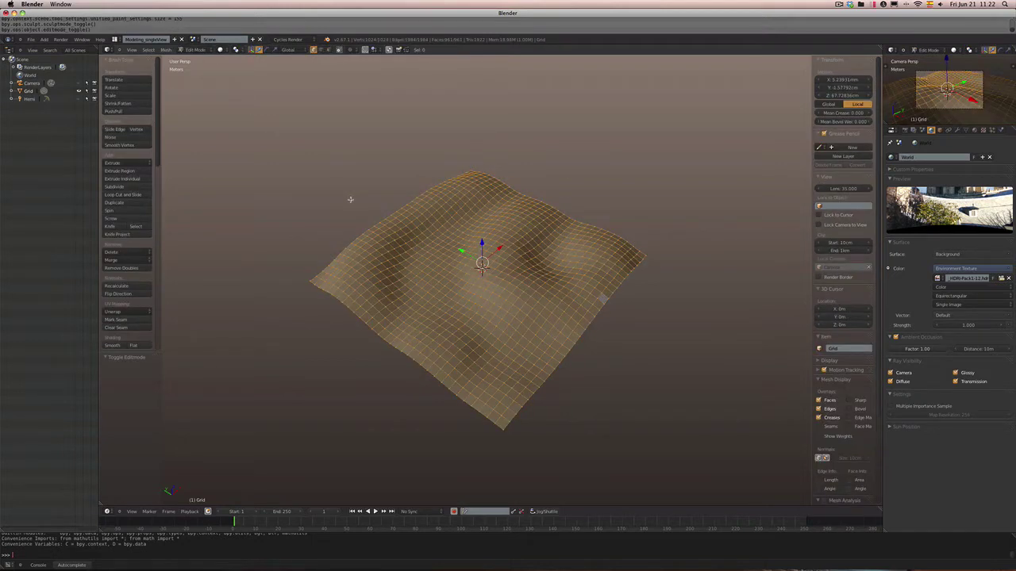
{"action": "key", "text": "ctrl+5"}
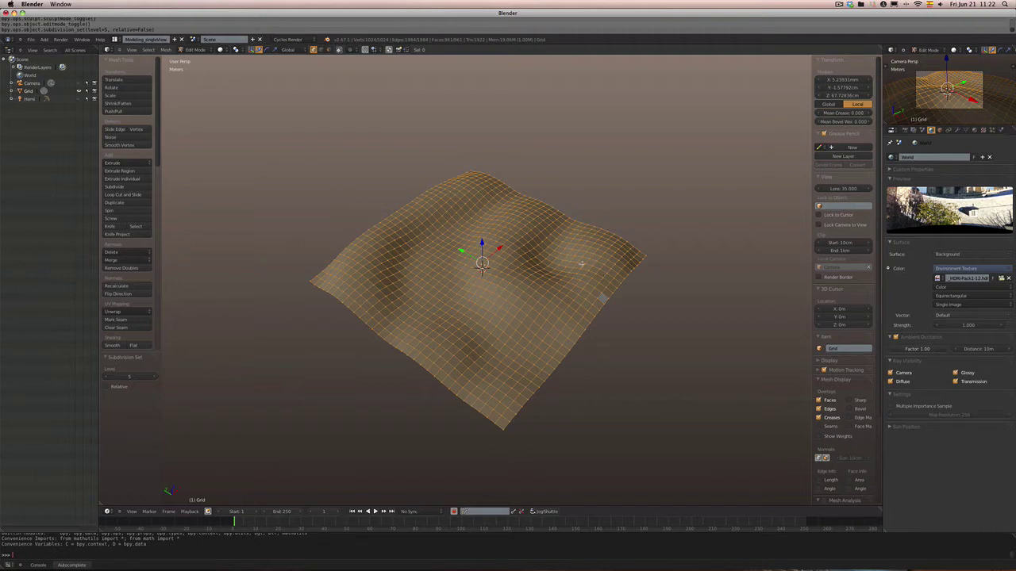
- Extrude every face of the grid individually with Multi Face Extrude, using an offset of 0.50 and an offset variation of 0.67
{"action": "mouse_move", "coordinate": [582, 264]}
{"action": "middle_mouse_down"}
{"action": "mouse_move", "coordinate": [664, 252]}
{"action": "mouse_move", "coordinate": [621, 289]}
{"action": "mouse_move", "coordinate": [576, 234]}
{"action": "mouse_move", "coordinate": [607, 258]}
{"action": "mouse_move", "coordinate": [607, 272]}
{"action": "middle_mouse_up"}
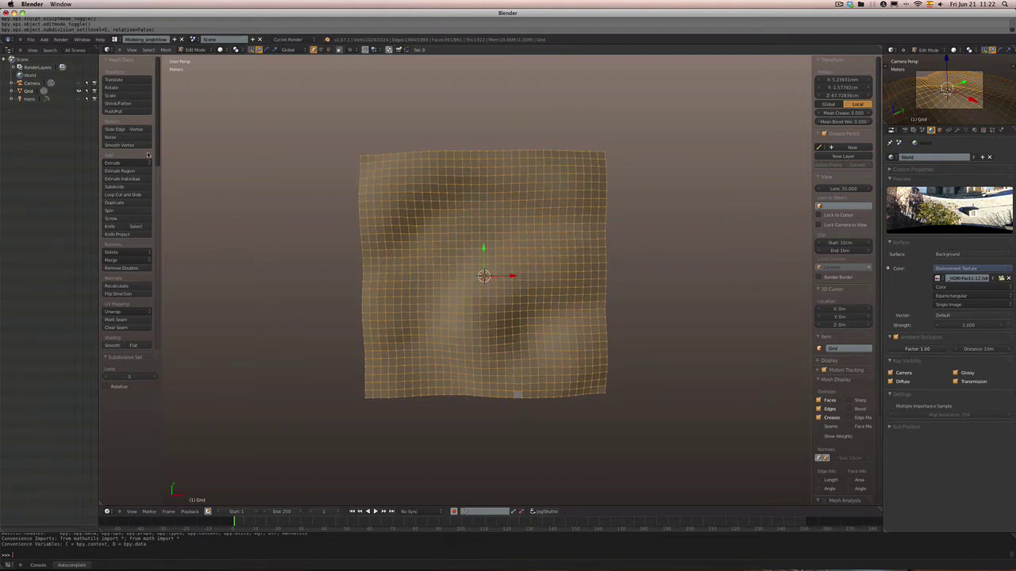
{"action": "left_click_drag", "start_coordinate": [157, 153], "coordinate": [155, 223]}
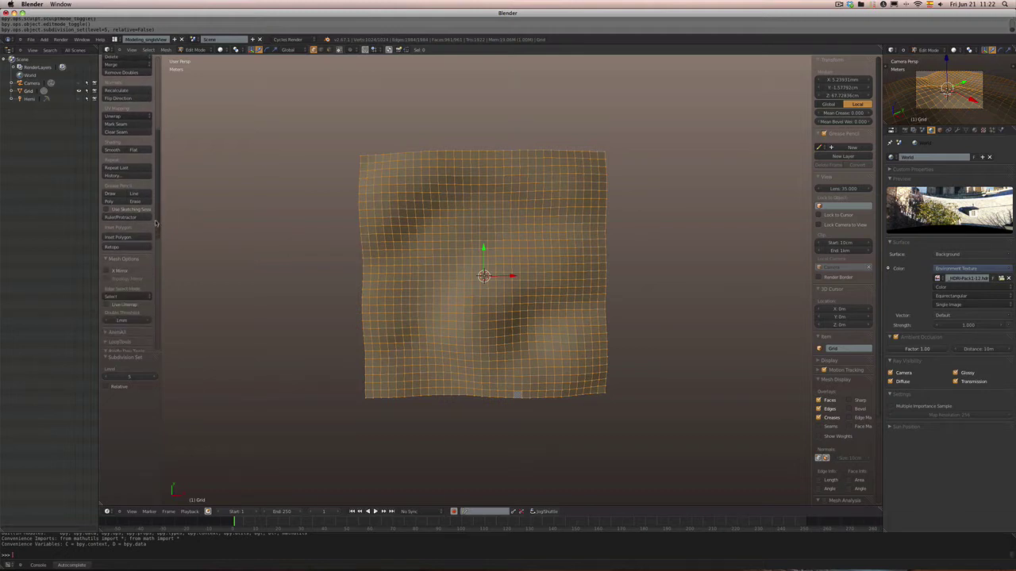
{"action": "left_click_drag", "start_coordinate": [157, 223], "coordinate": [157, 349]}
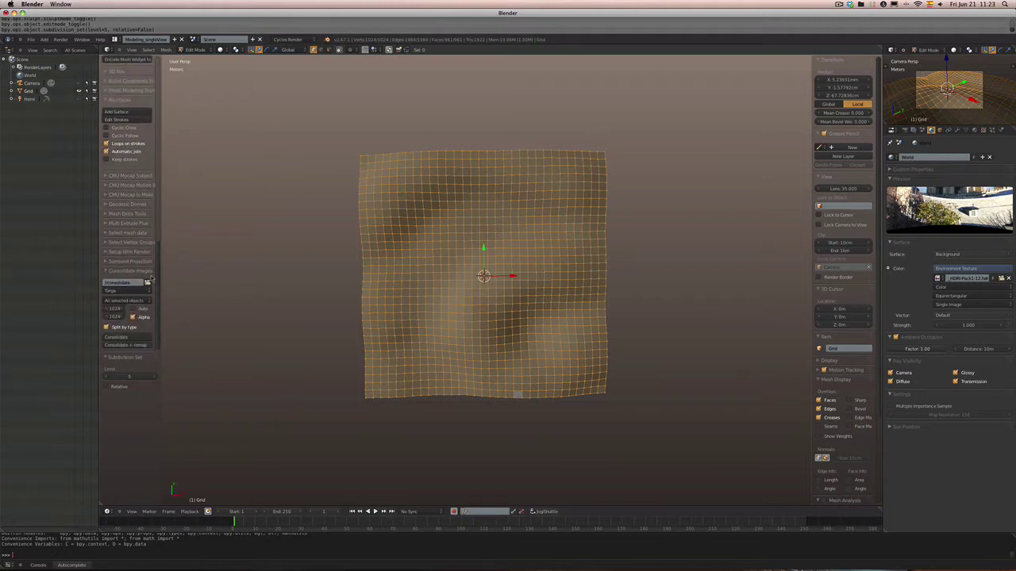
{"action": "left_click", "coordinate": [106, 224]}
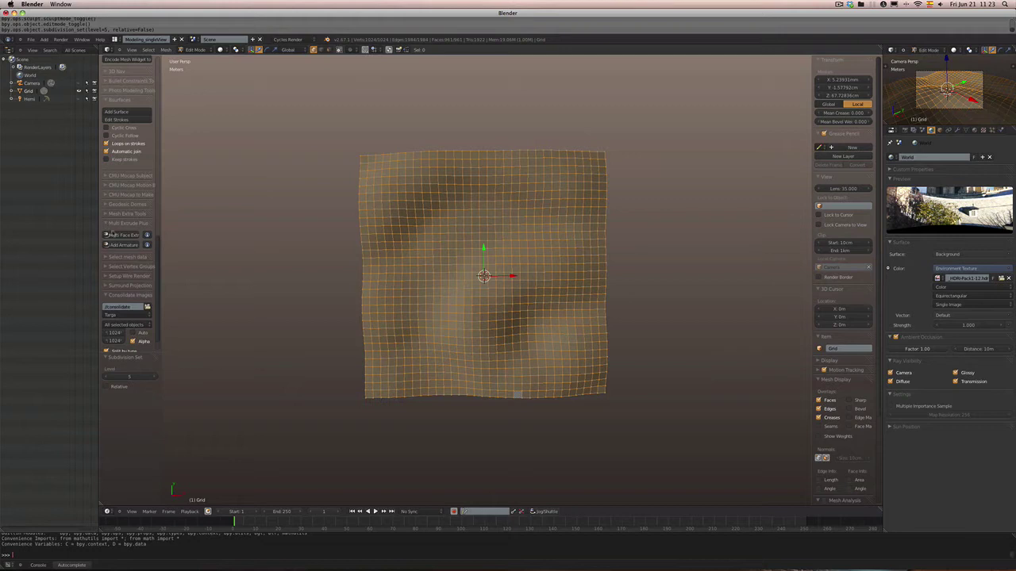
{"action": "left_click", "coordinate": [123, 235]}
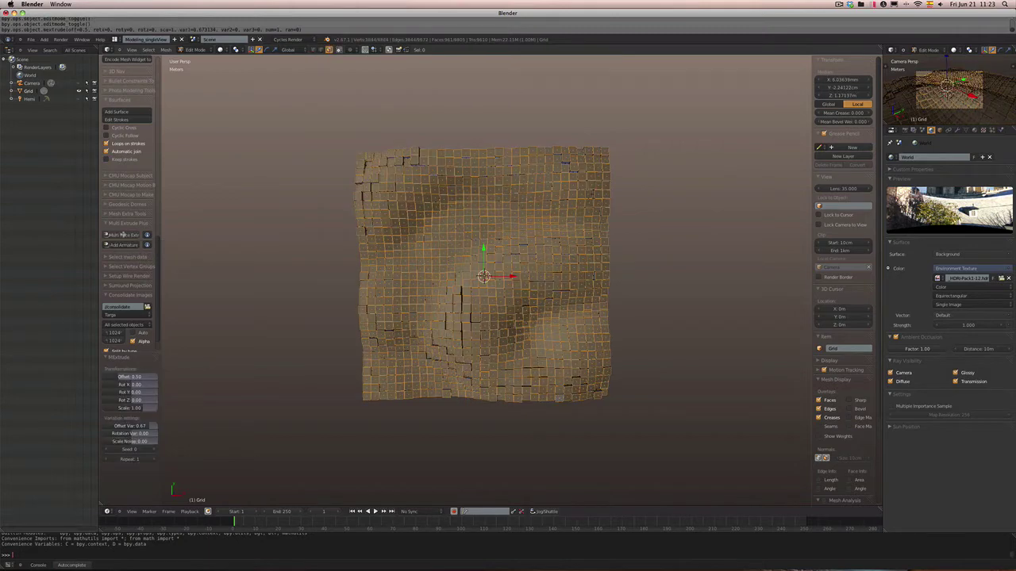
{"action": "middle_click_drag", "start_coordinate": [284, 378], "coordinate": [281, 325]}
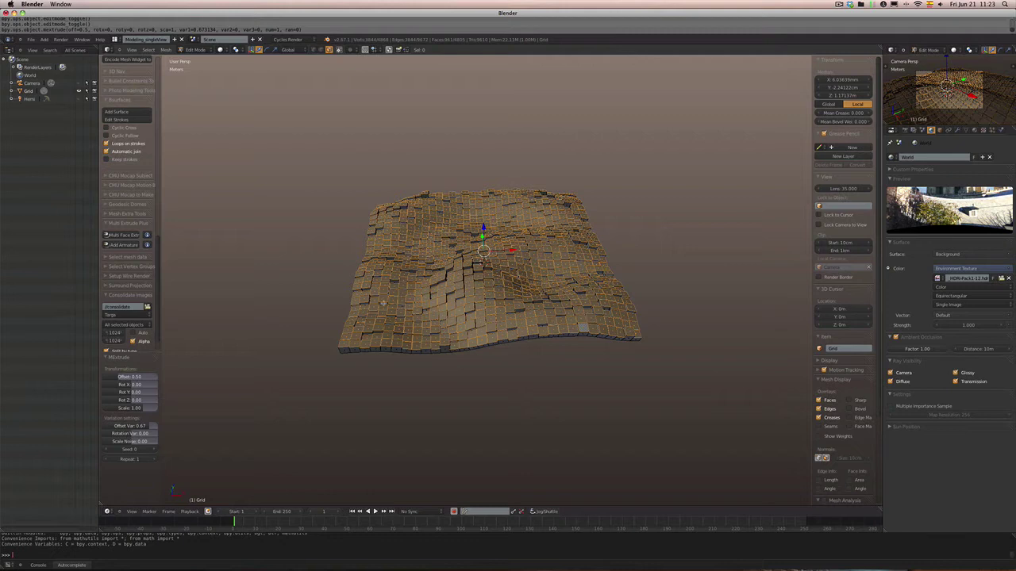
- Try a repeat value of 5 for the multi-face extrusion and inspect the stacked blocks from the side
{"action": "left_click", "coordinate": [131, 458]}
{"action": "type", "text": "5"}
{"action": "key", "text": "Return"}
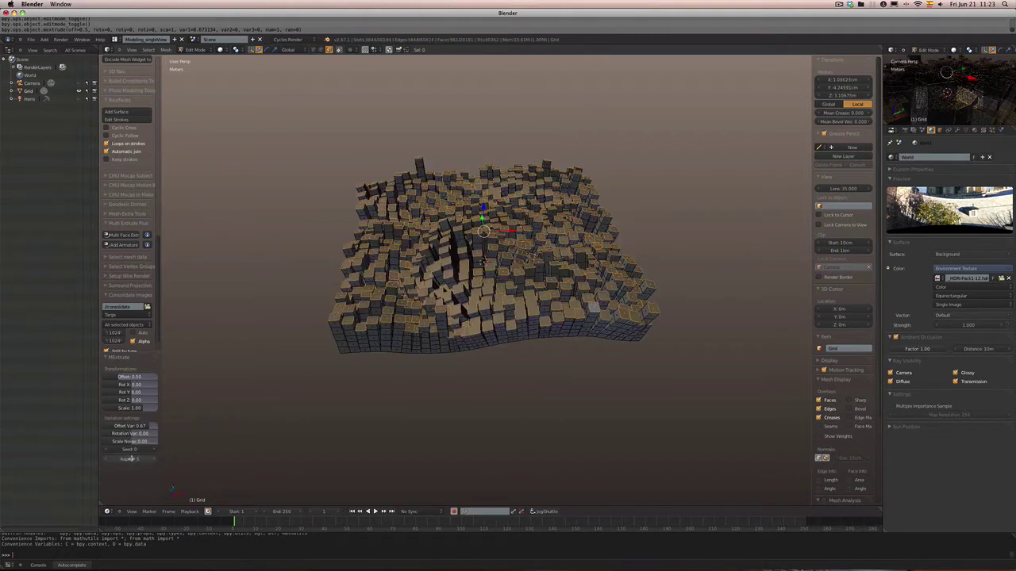
{"action": "middle_click_drag", "start_coordinate": [236, 446], "coordinate": [256, 397]}
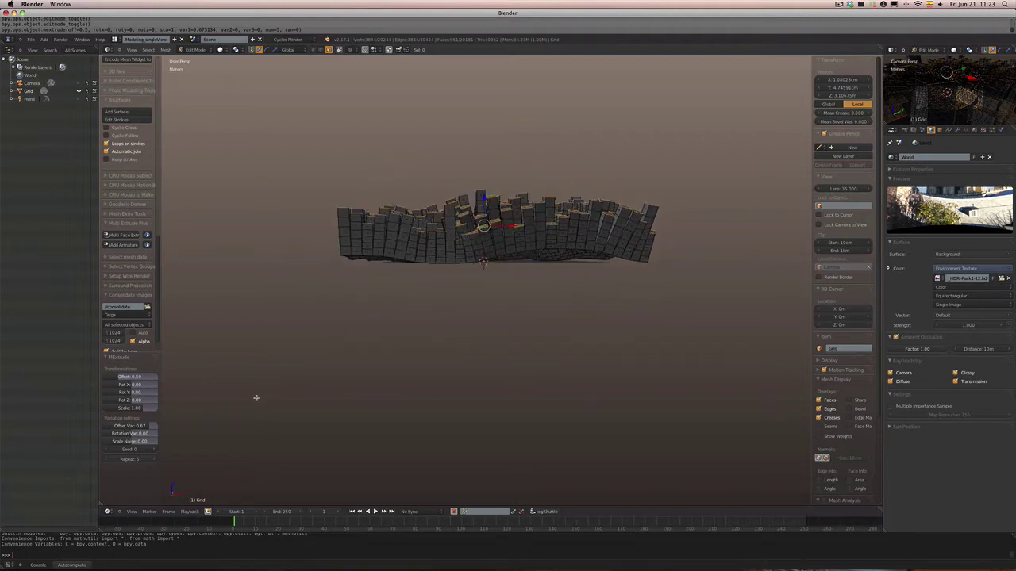
{"action": "middle_click_drag", "start_coordinate": [487, 257], "coordinate": [452, 286]}
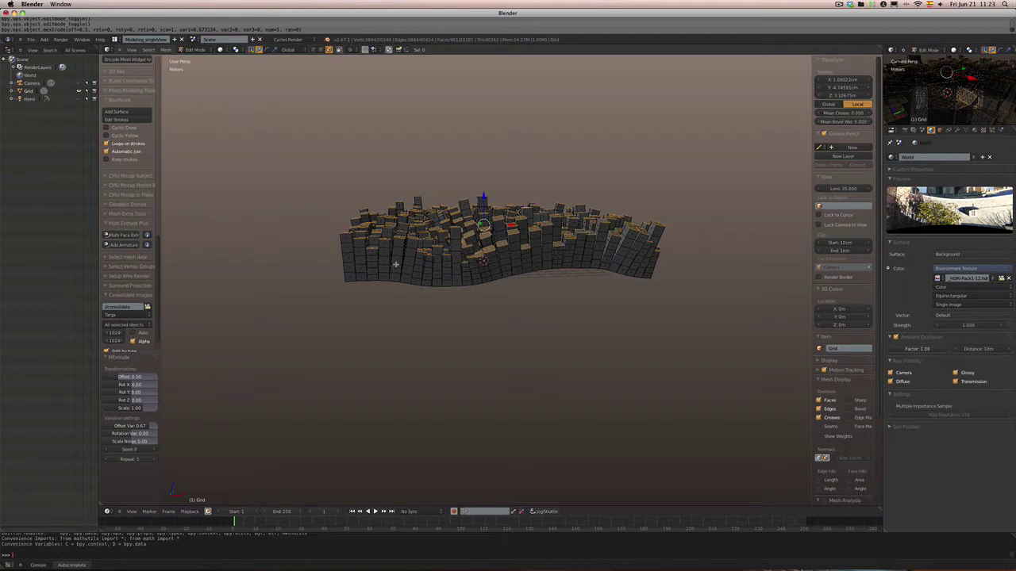
- Set the repeat value of the multi-face extrusion back to 1
{"action": "left_click", "coordinate": [115, 463]}
{"action": "type", "text": "1"}
{"action": "key", "text": "Return"}
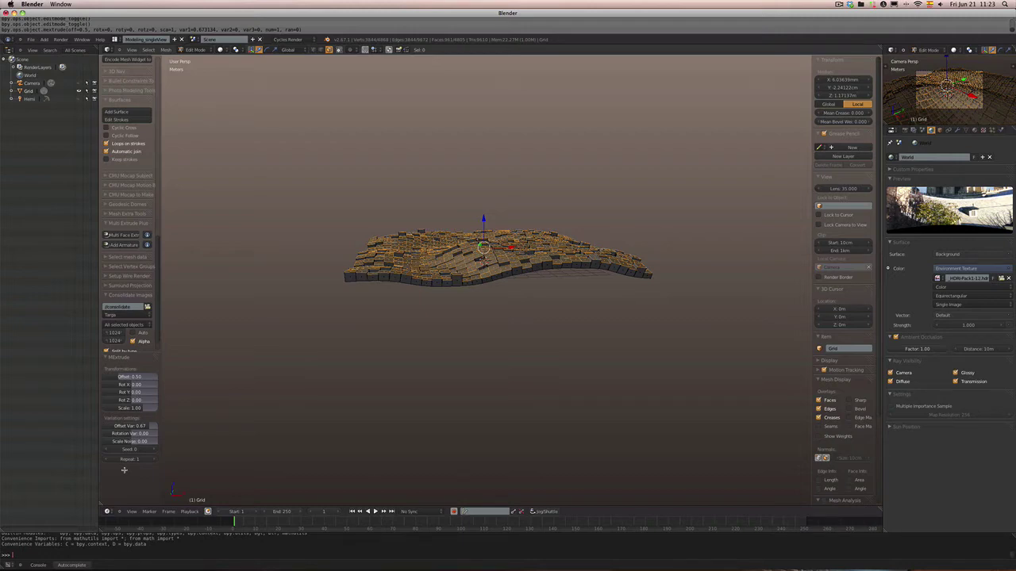
- Set the extrusion's offset variation to 0.7 and inspect the uneven block heights up close
{"action": "scroll", "coordinate": [535, 306], "scroll_direction": "up", "scroll_amount": 6}
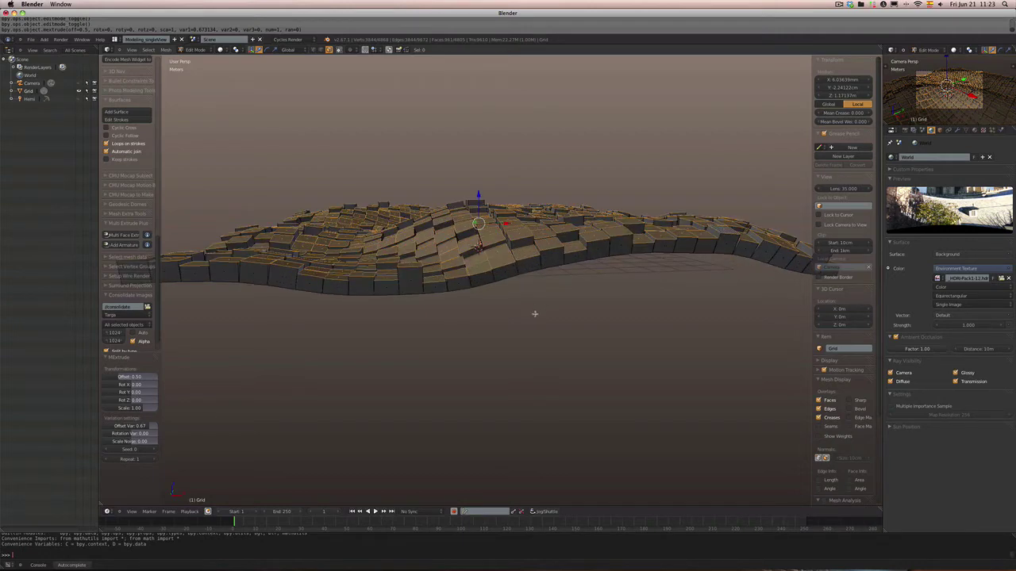
{"action": "middle_click_drag", "start_coordinate": [534, 306], "coordinate": [468, 338]}
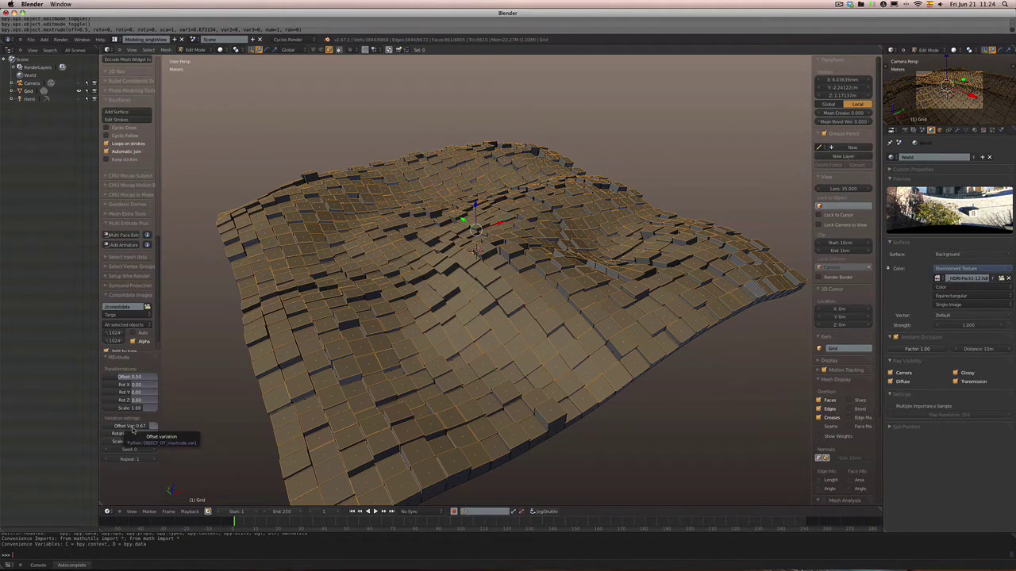
{"action": "left_click", "coordinate": [133, 428]}
{"action": "key", "text": "BackSpace"}
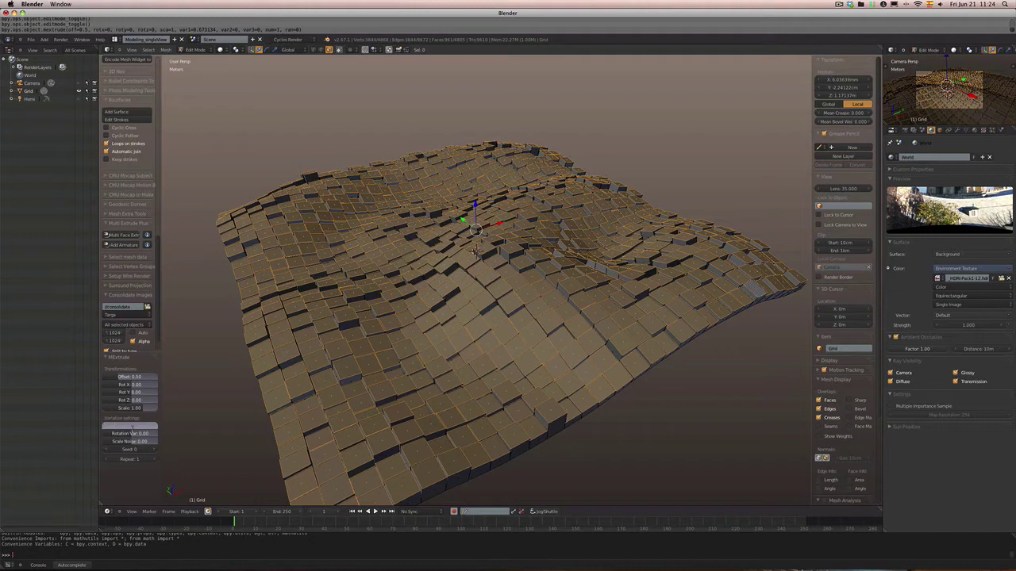
{"action": "type", "text": ".7"}
{"action": "key", "text": "Return"}
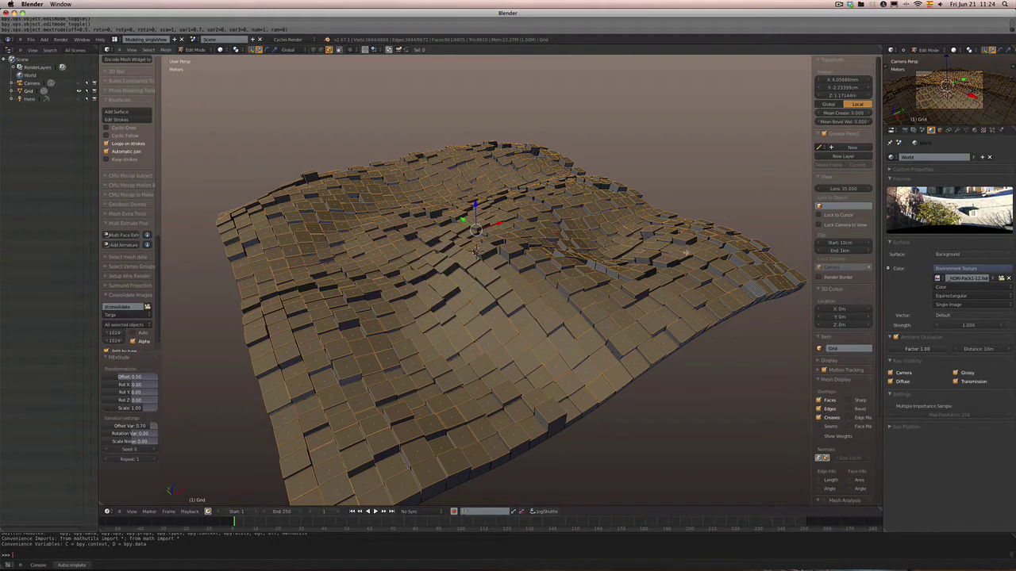
{"action": "middle_click_drag", "start_coordinate": [572, 253], "coordinate": [572, 241]}
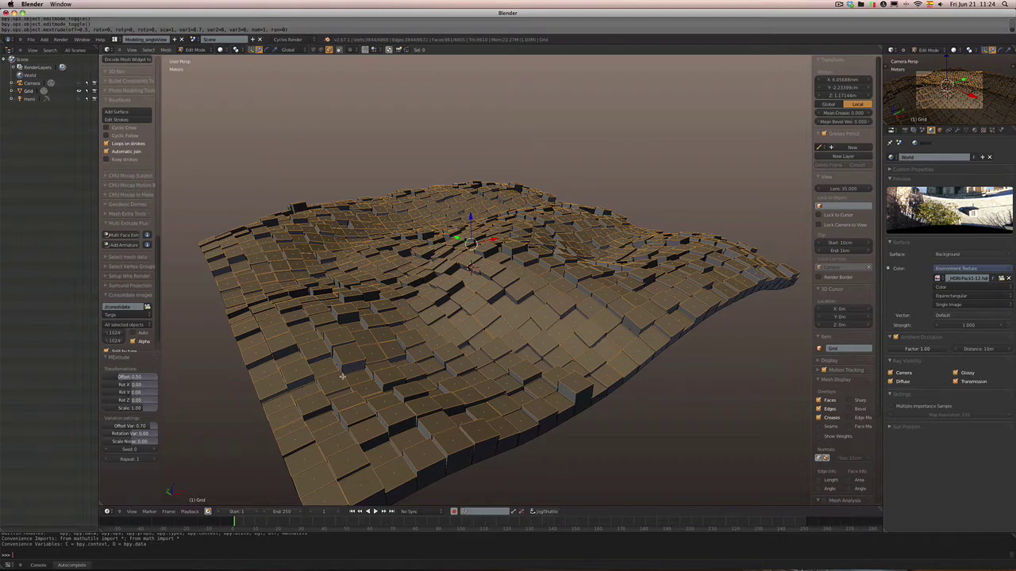
- Try an offset variation of 0 and examine the uniformly extruded surface from a low angle
{"action": "left_click", "coordinate": [132, 427]}
{"action": "type", "text": "0"}
{"action": "key", "text": "Return"}
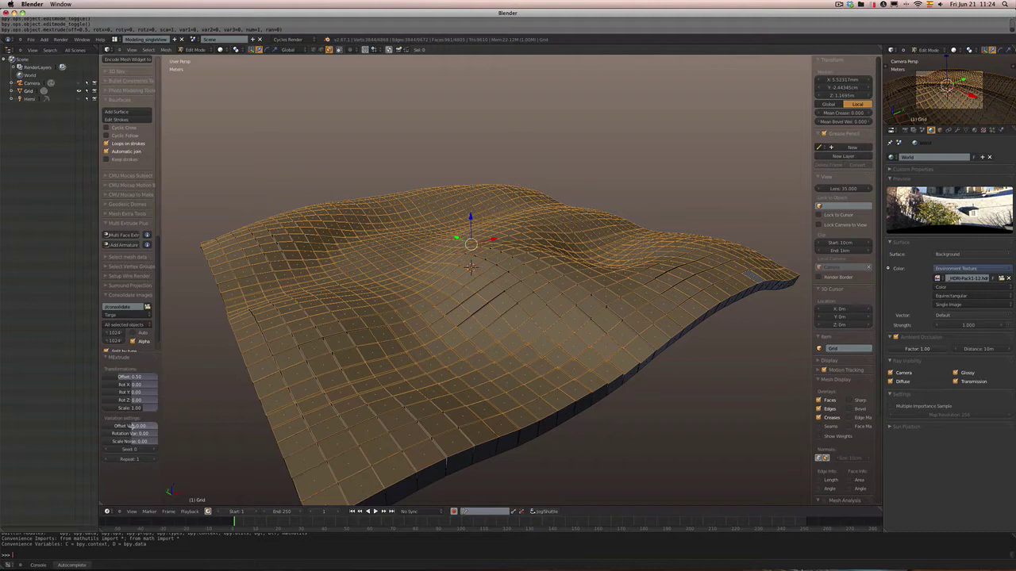
{"action": "middle_click_drag", "start_coordinate": [509, 353], "coordinate": [479, 342]}
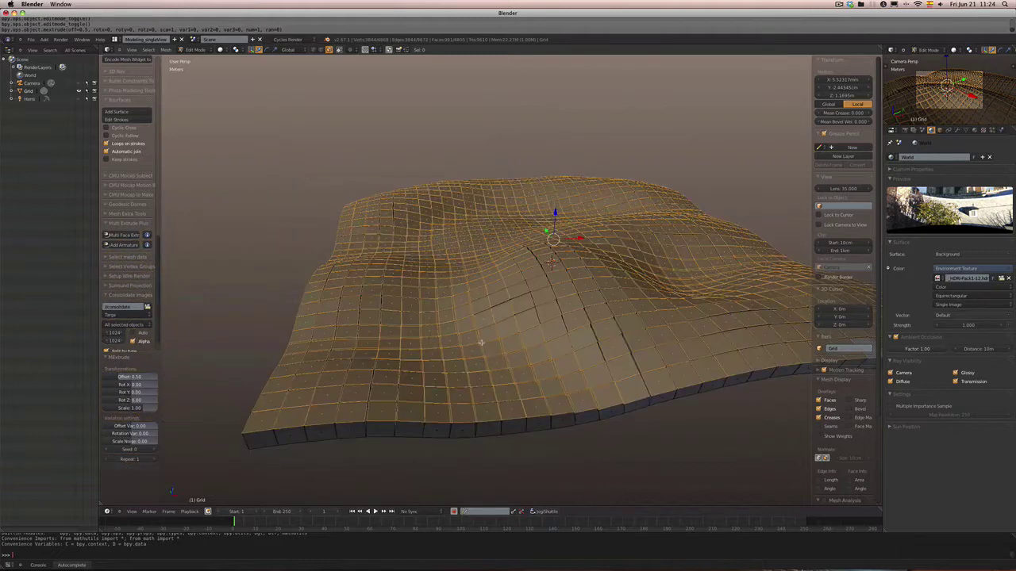
{"action": "mouse_move", "coordinate": [535, 294]}
{"action": "middle_mouse_down"}
{"action": "mouse_move", "coordinate": [526, 249]}
{"action": "mouse_move", "coordinate": [544, 287]}
{"action": "middle_mouse_up"}
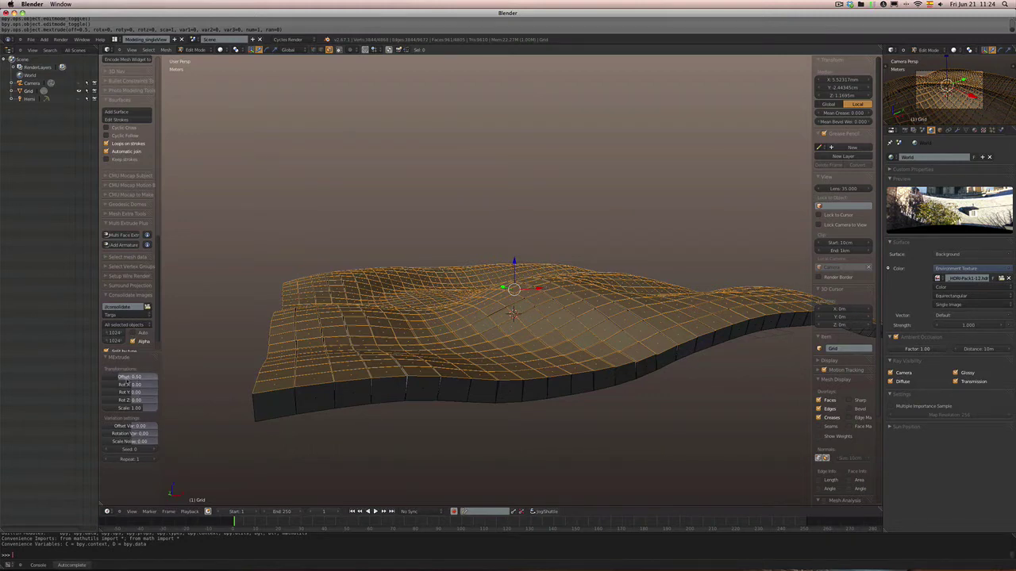
- Try a larger extrusion offset of about 1.28 on the faces, and set the offset back to 0.5
{"action": "left_click_drag", "start_coordinate": [120, 379], "coordinate": [131, 377]}
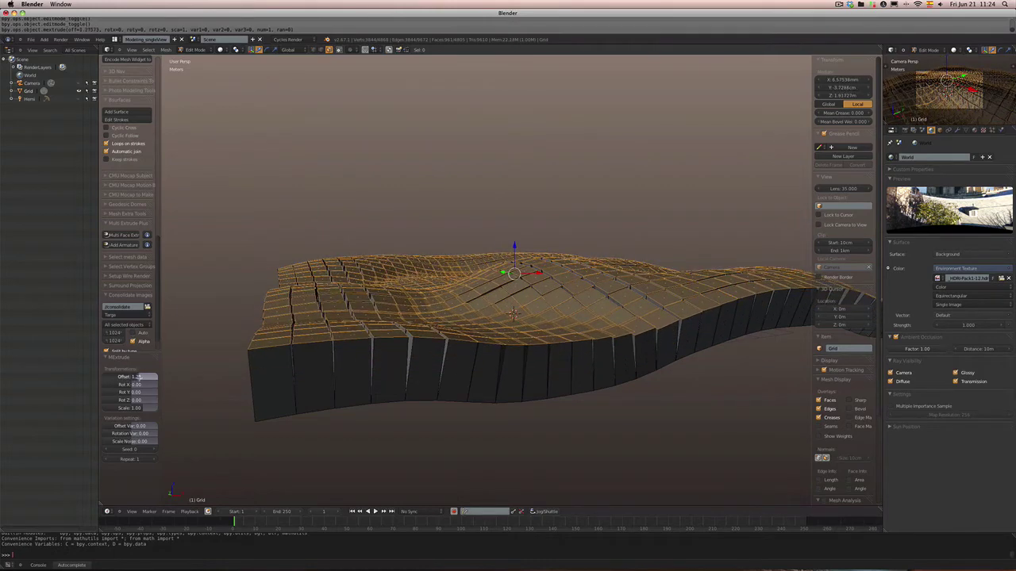
{"action": "left_click", "coordinate": [127, 377]}
{"action": "key", "text": "BackSpace"}
{"action": "type", "text": "0.5"}
{"action": "key", "text": "Return"}
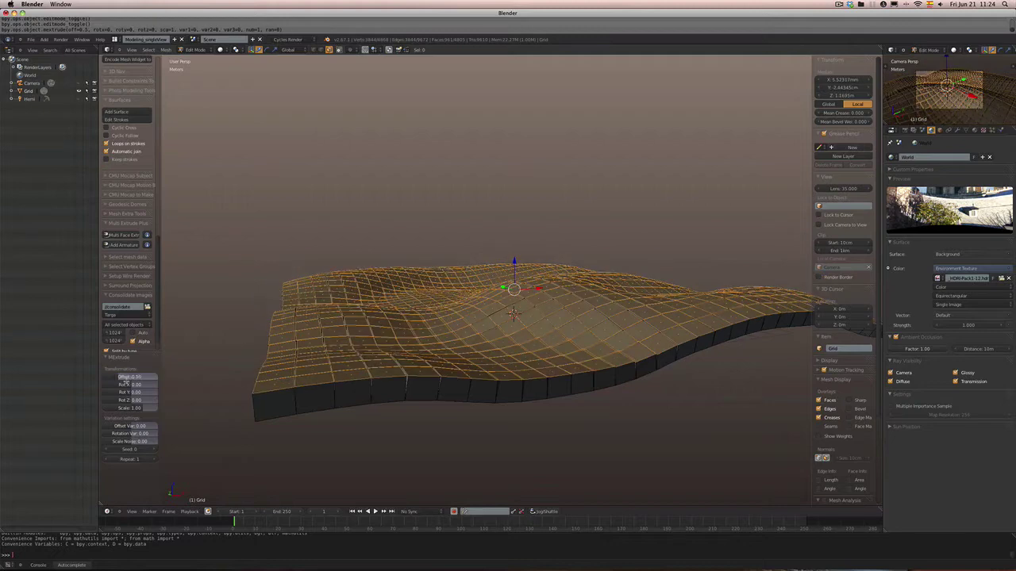
- Set the offset variation back to 0.7 so that the face blocks vary in height across the terrain
{"action": "left_click", "coordinate": [131, 427]}
{"action": "key", "text": "BackSpace"}
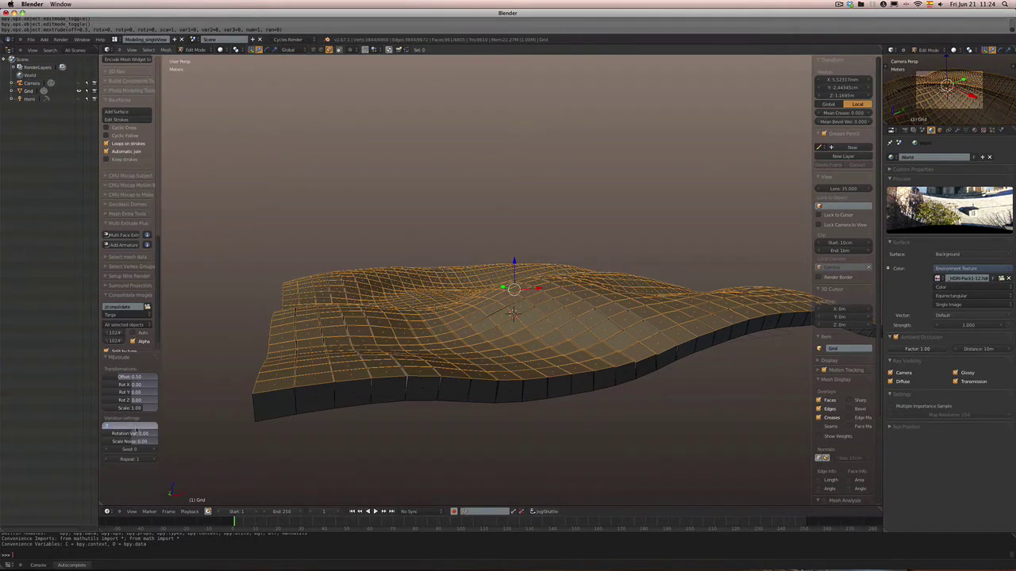
{"action": "type", "text": "0.7"}
{"action": "key", "text": "Return"}
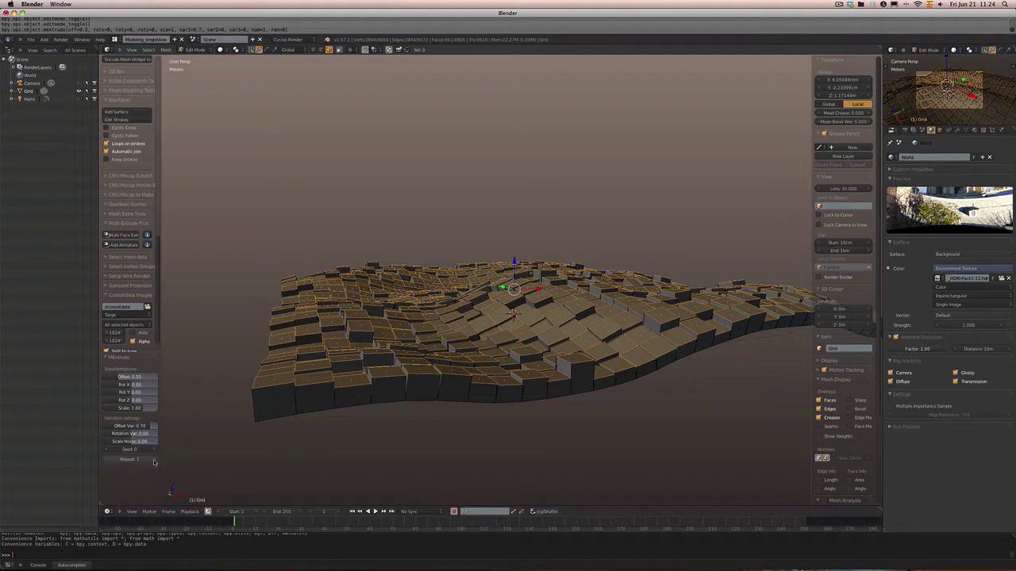
{"action": "middle_click_drag", "start_coordinate": [270, 461], "coordinate": [300, 439]}
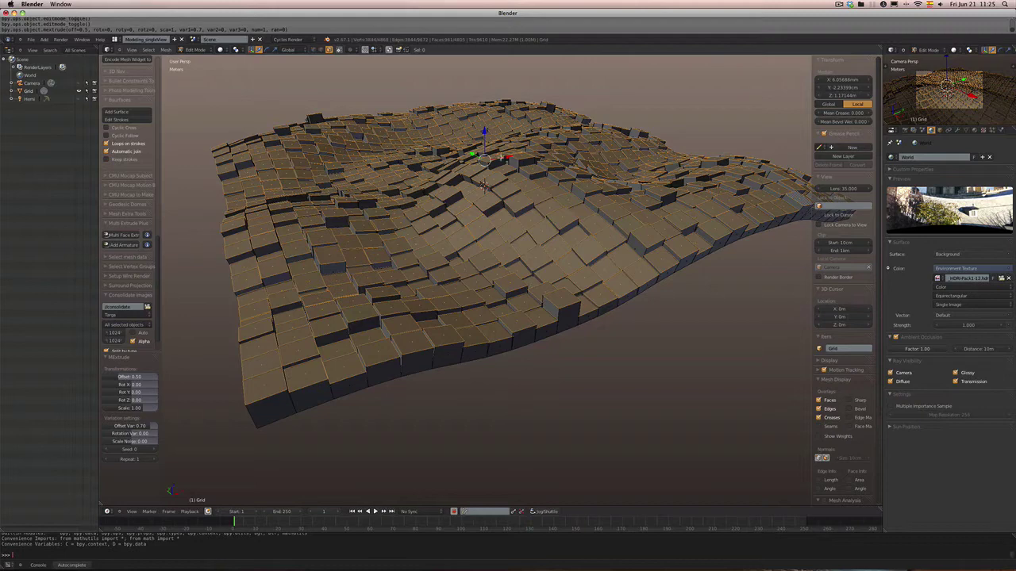
- Try moving the selected top faces of the blocks along the X axis
{"action": "key", "text": "g"}
{"action": "key", "text": "x"}
{"action": "key", "text": "Return"}
{"action": "middle_click_drag", "start_coordinate": [483, 185], "coordinate": [147, 339]}
{"action": "mouse_move", "coordinate": [265, 310]}
{"action": "middle_mouse_down"}
{"action": "mouse_move", "coordinate": [256, 318]}
{"action": "mouse_move", "coordinate": [230, 305]}
{"action": "mouse_move", "coordinate": [329, 300]}
{"action": "mouse_move", "coordinate": [258, 342]}
{"action": "mouse_move", "coordinate": [257, 314]}
{"action": "middle_mouse_up"}
{"action": "middle_click_drag", "start_coordinate": [343, 317], "coordinate": [365, 311]}
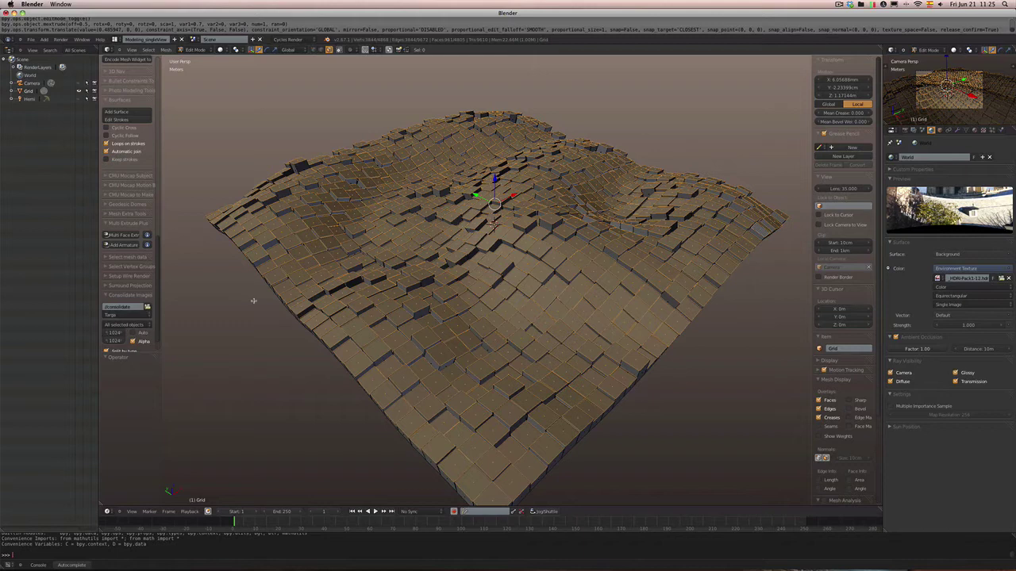
- Add a material slot to the grid and create a new material in it named extrude_Top
{"action": "left_click", "coordinate": [974, 130]}
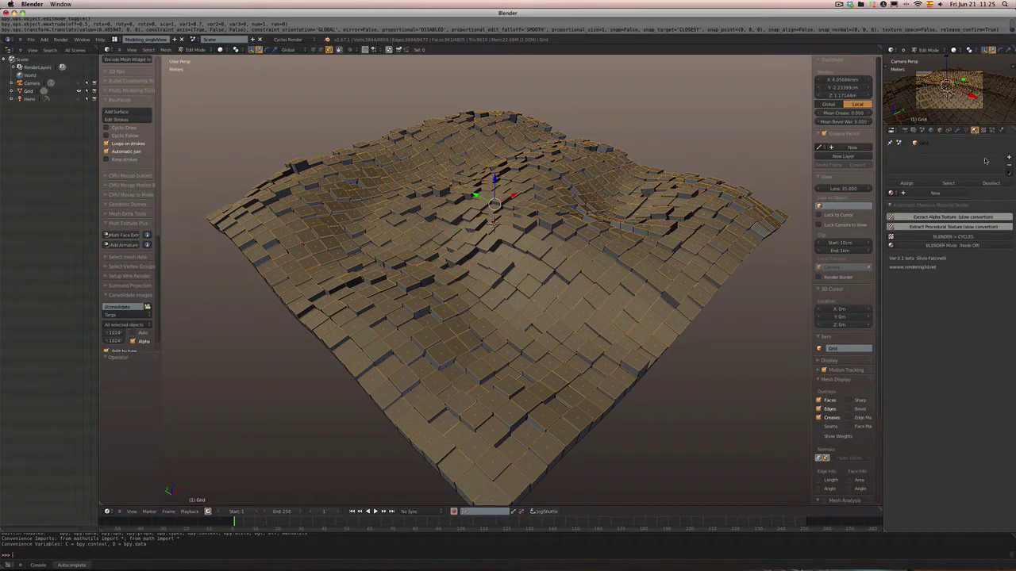
{"action": "left_click", "coordinate": [1009, 157]}
{"action": "left_click", "coordinate": [941, 194]}
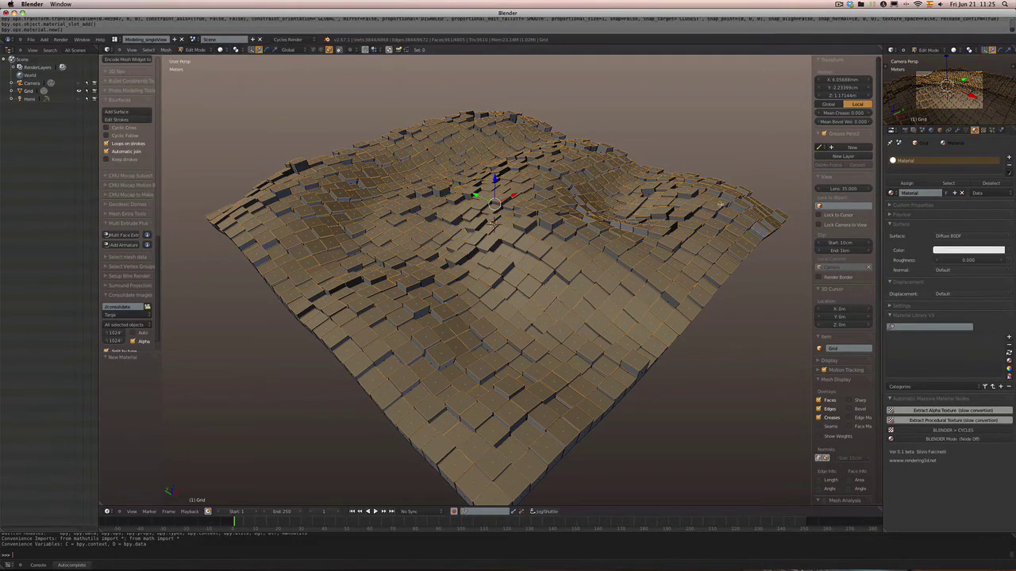
{"action": "middle_click_drag", "start_coordinate": [523, 327], "coordinate": [492, 315]}
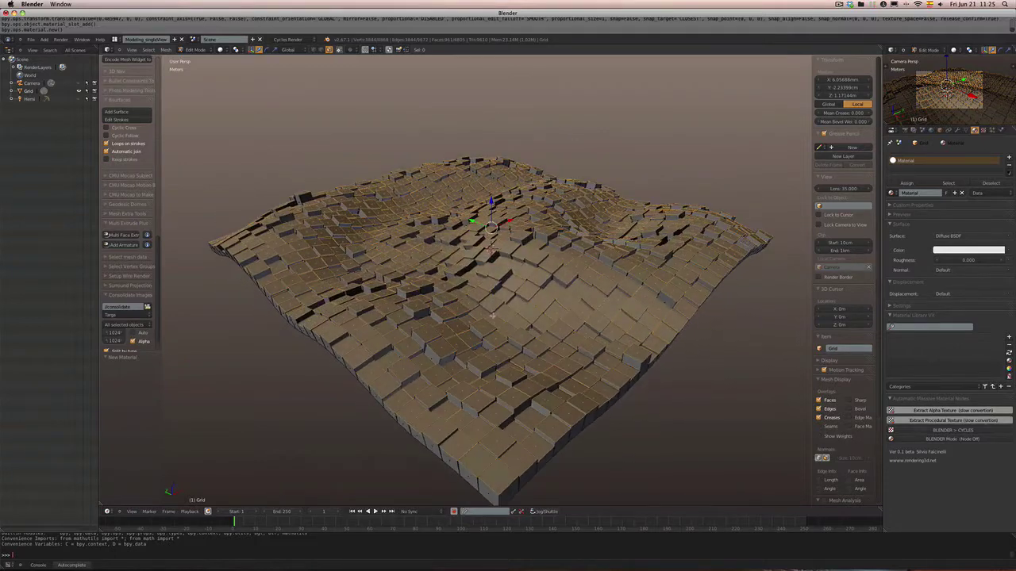
{"action": "left_click", "coordinate": [923, 191]}
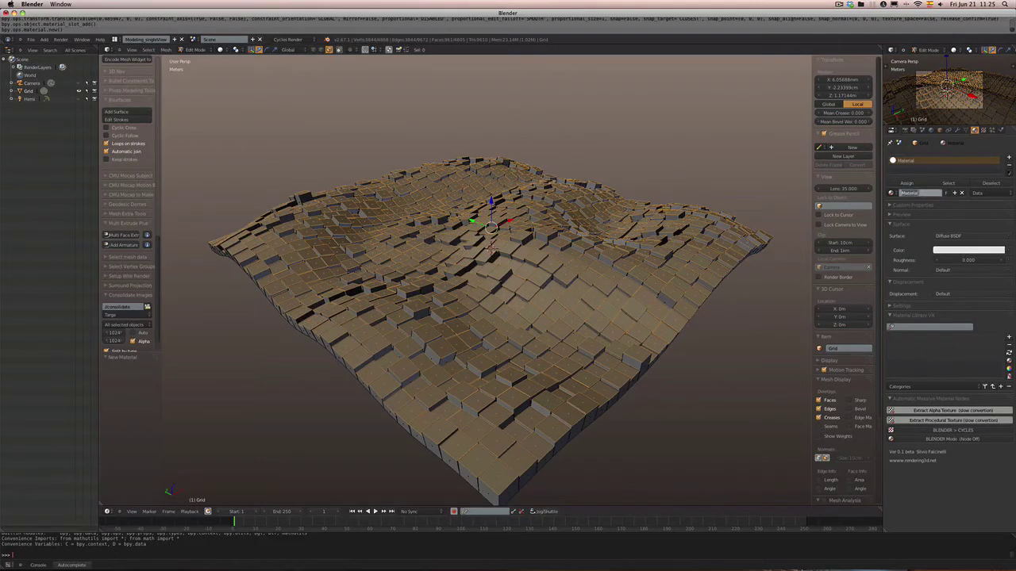
{"action": "type", "text": "w"}
{"action": "type", "text": "xtrude_Top"}
{"action": "key", "text": "Return"}
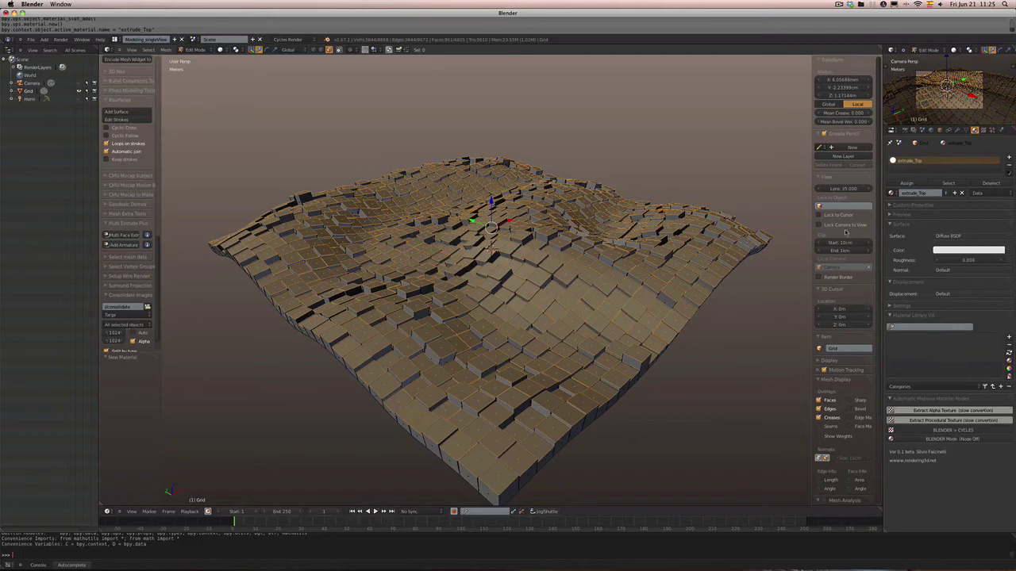
- Invert the face selection to the block sides and add a second material named extrude_Lateral
{"action": "middle_click_drag", "start_coordinate": [721, 175], "coordinate": [717, 169]}
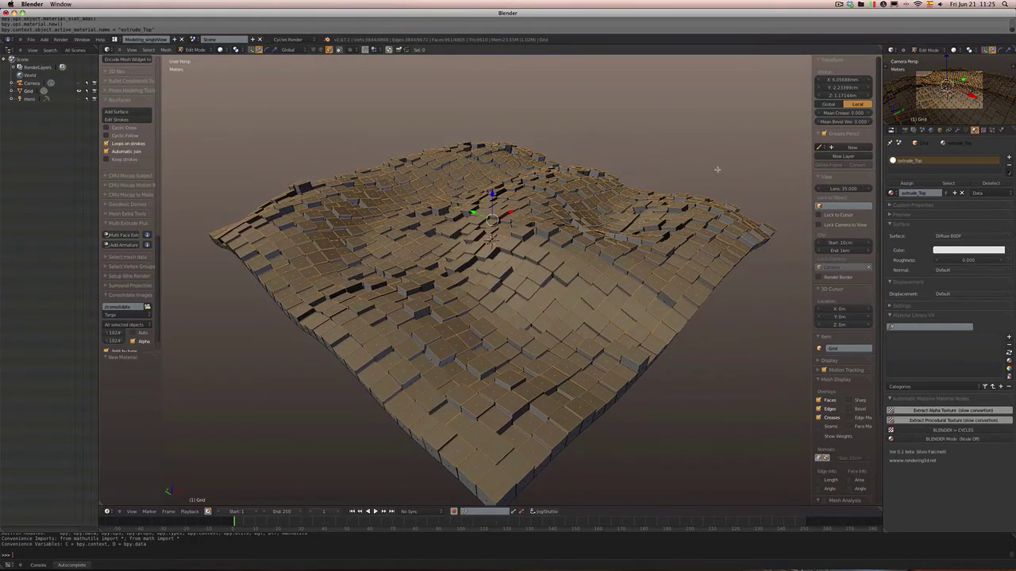
{"action": "middle_click_drag", "start_coordinate": [394, 424], "coordinate": [408, 468]}
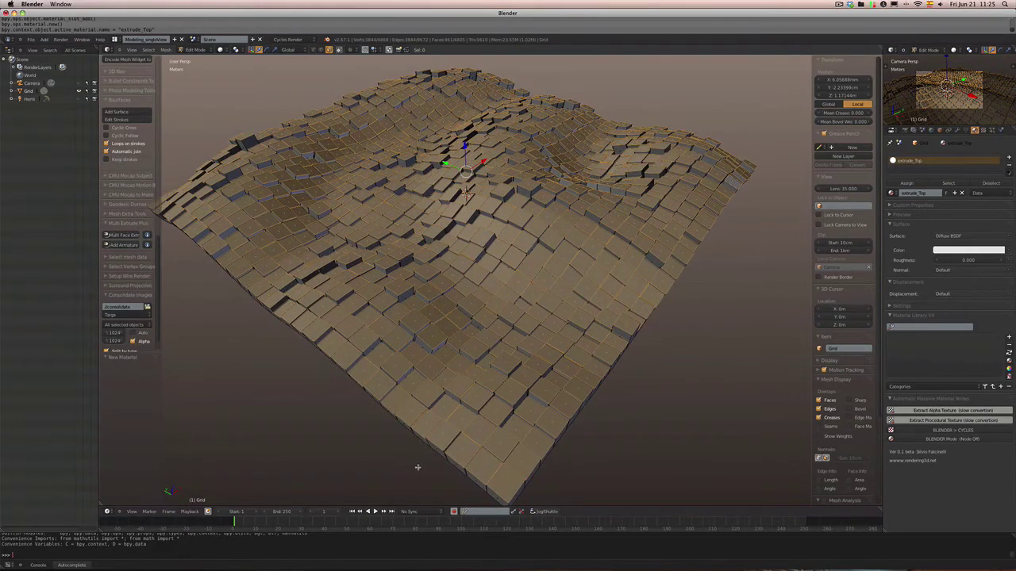
{"action": "key", "text": "ctrl+i"}
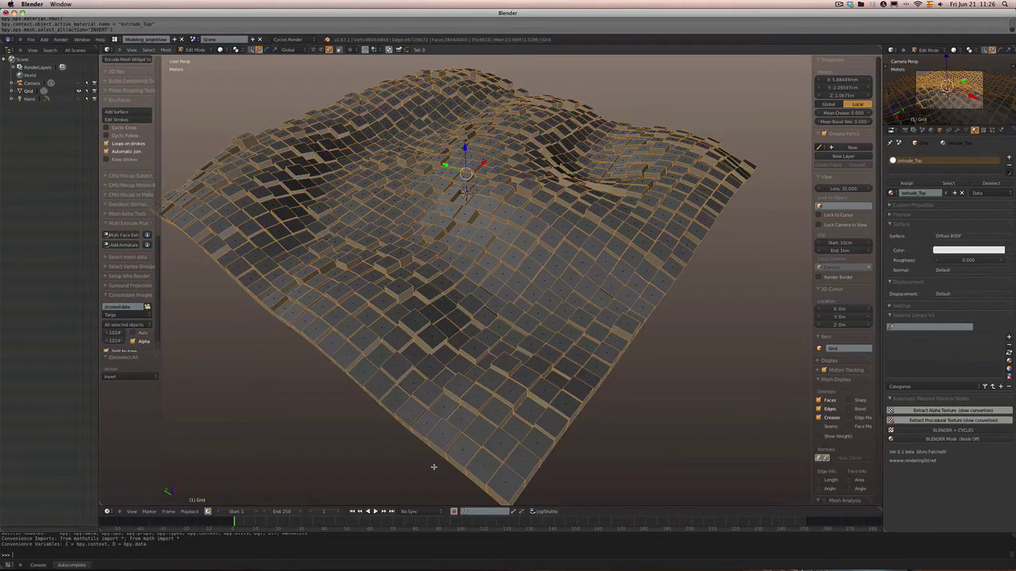
{"action": "middle_click_drag", "start_coordinate": [480, 435], "coordinate": [481, 346]}
{"action": "left_click", "coordinate": [1008, 158]}
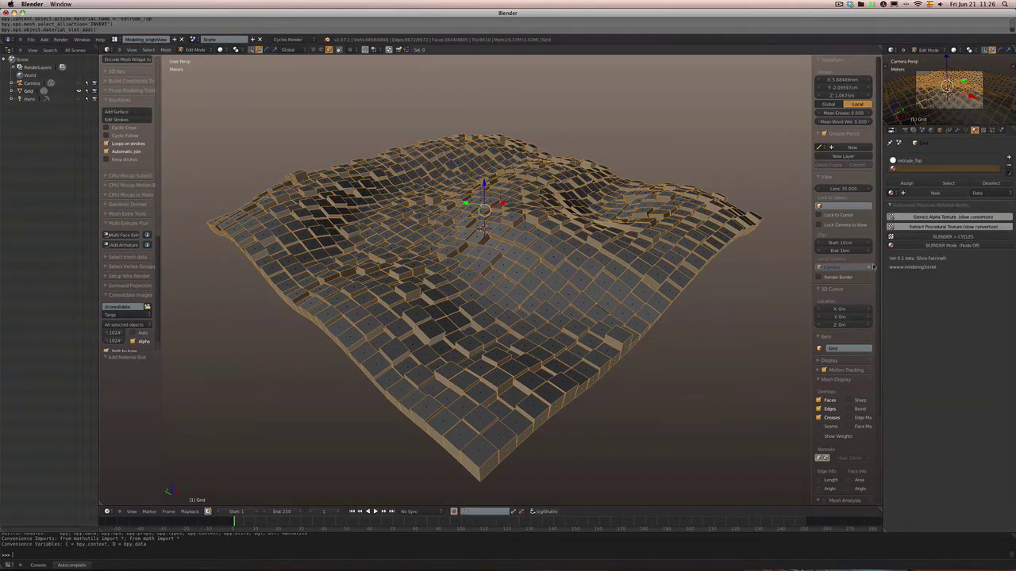
{"action": "left_click", "coordinate": [926, 194]}
{"action": "double_click", "coordinate": [925, 193]}
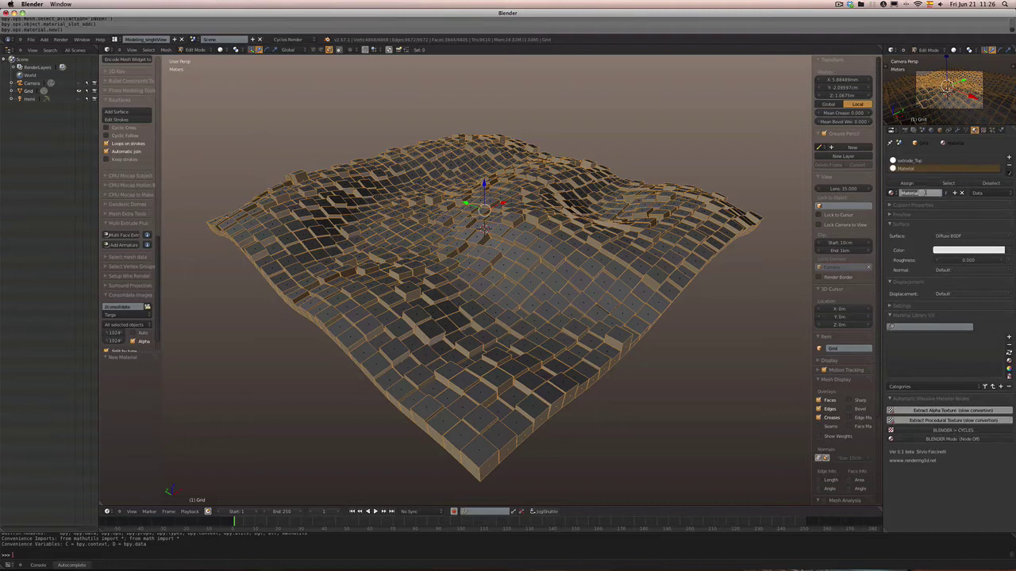
{"action": "key", "text": "BackSpace"}
{"action": "key", "text": "Return"}
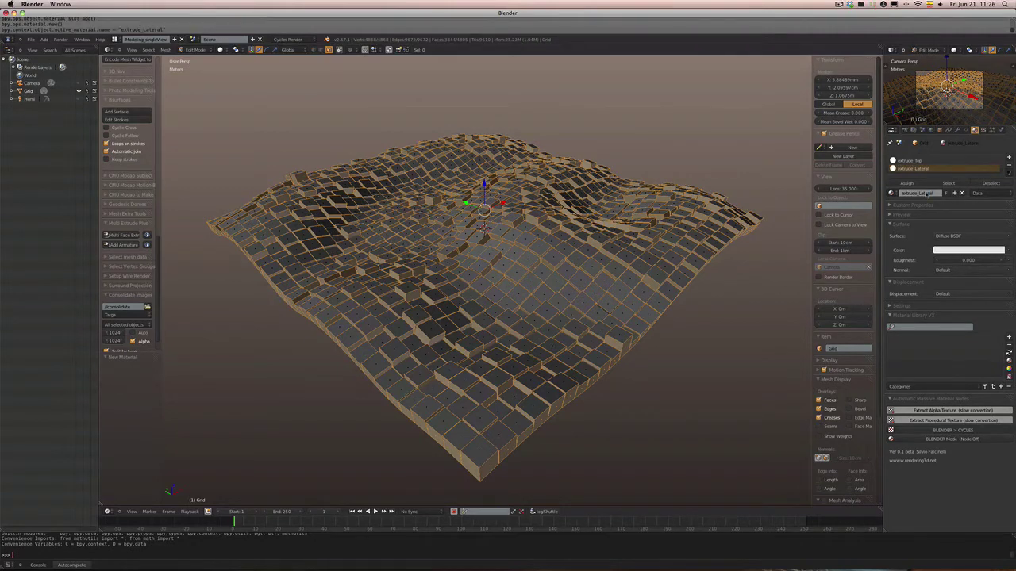
- Check which faces extrude_Top covers by selecting its assigned faces, and restore the side-face selection
{"action": "middle_click_drag", "start_coordinate": [532, 275], "coordinate": [640, 280]}
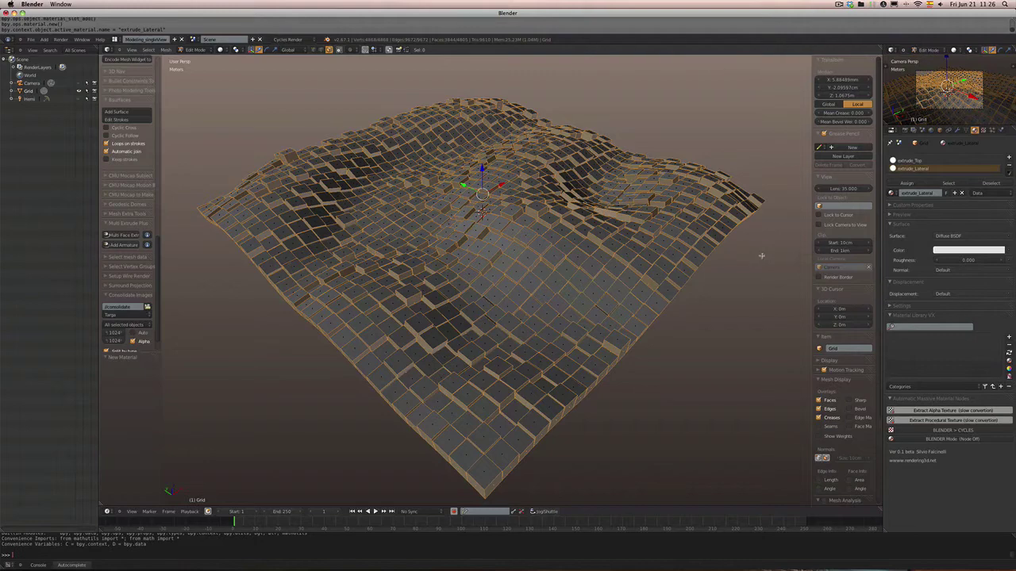
{"action": "key", "text": "a"}
{"action": "left_click", "coordinate": [921, 161]}
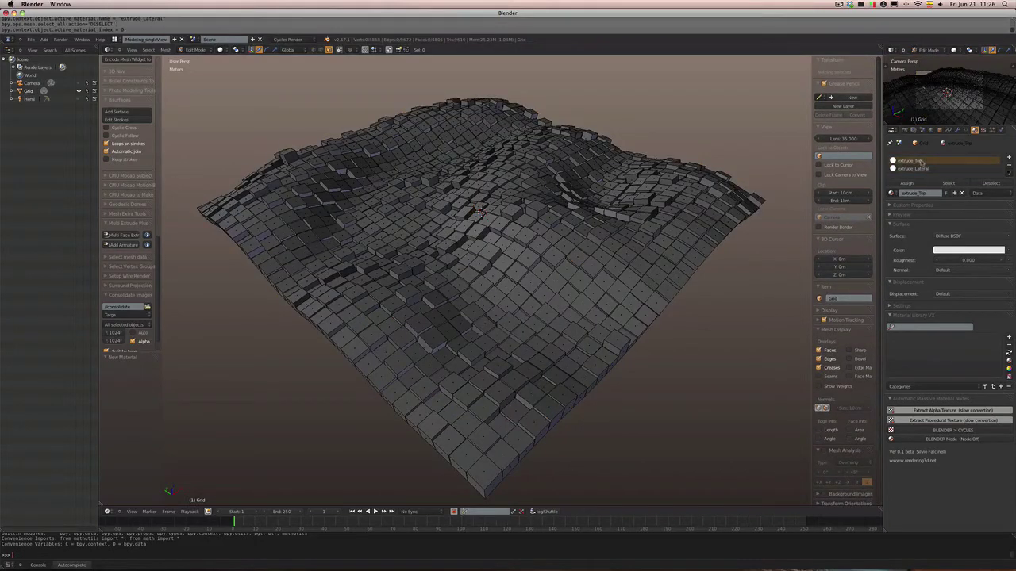
{"action": "left_click", "coordinate": [949, 184]}
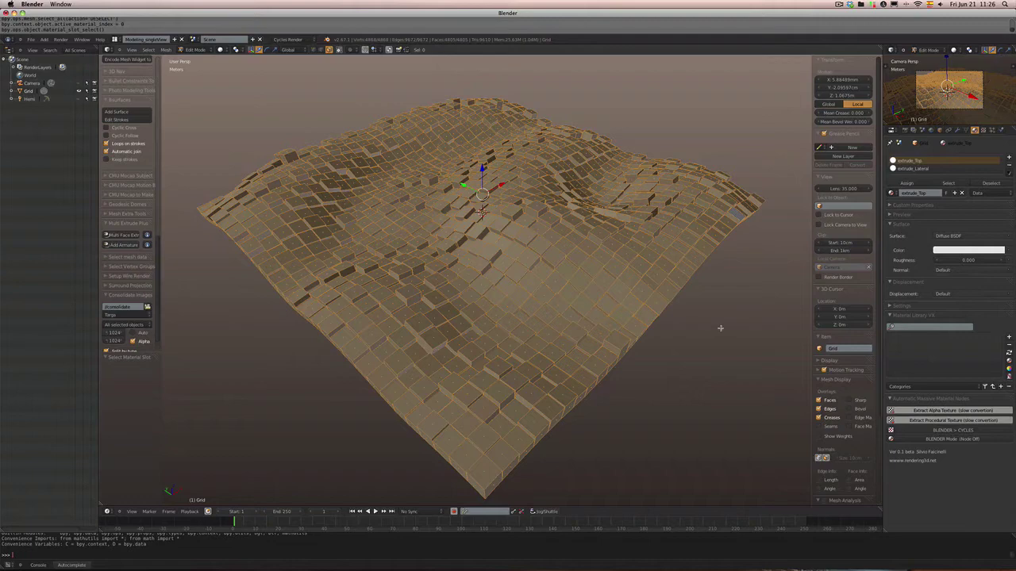
{"action": "key", "text": "ctrl+minus"}
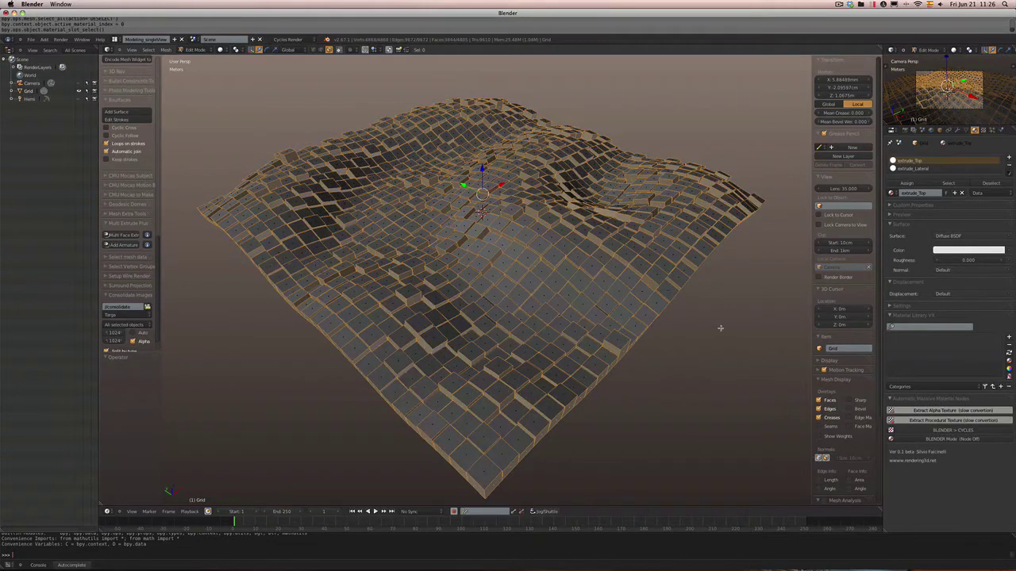
- Assign the extrude_Lateral material to the selected side faces of the blocks
{"action": "middle_click_drag", "start_coordinate": [713, 367], "coordinate": [622, 346]}
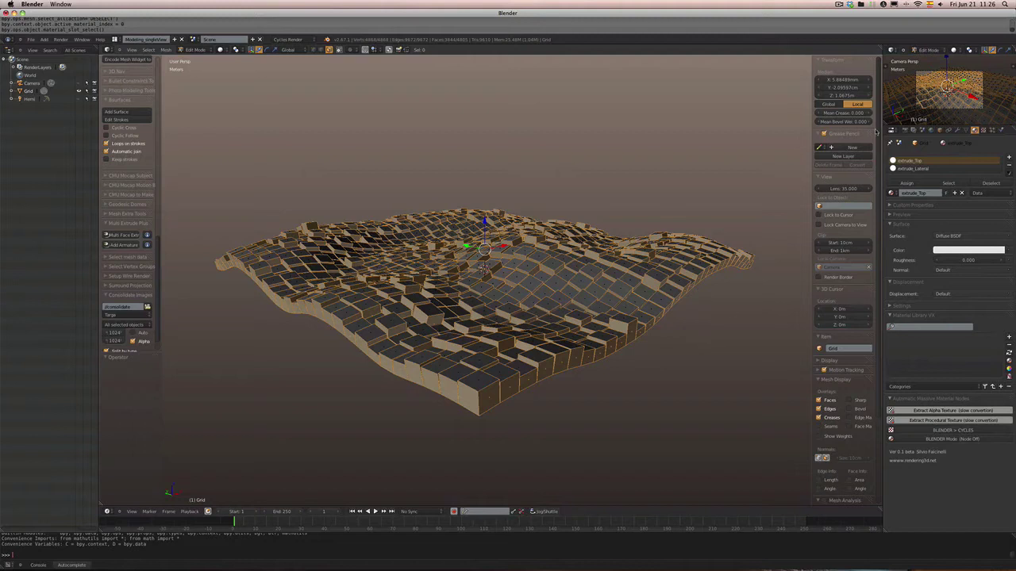
{"action": "left_click", "coordinate": [913, 168]}
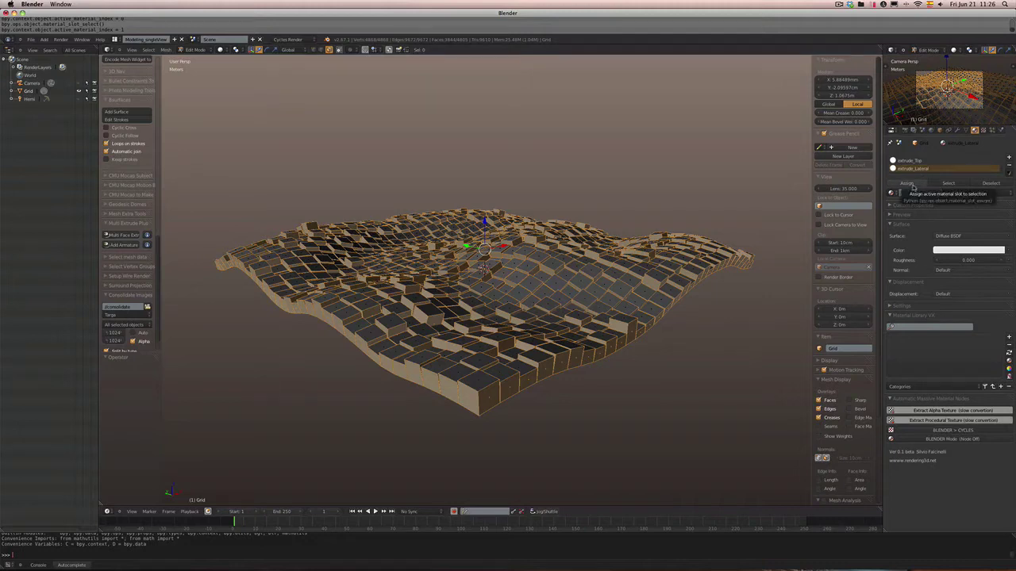
{"action": "left_click", "coordinate": [913, 185]}
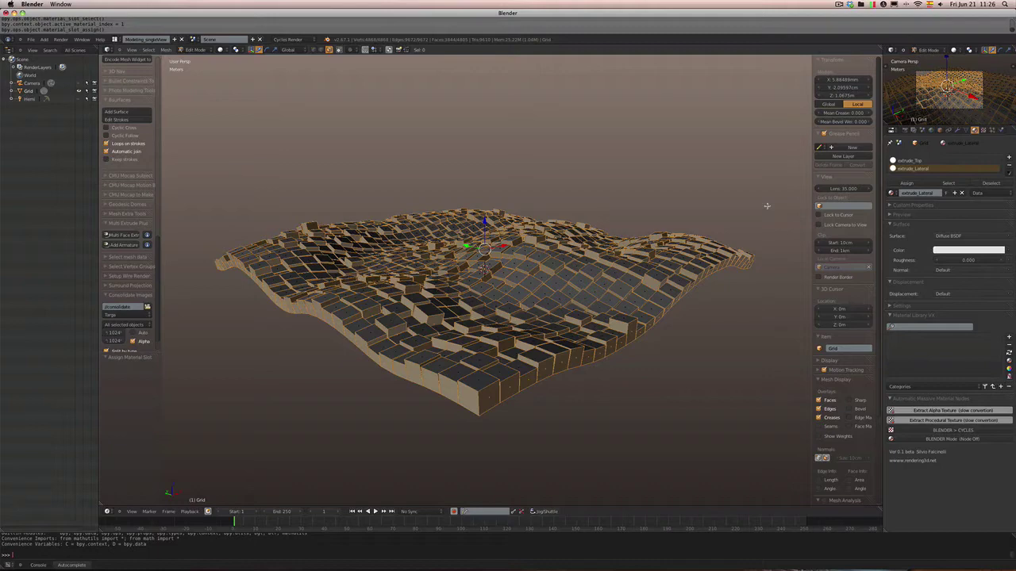
- Invert the selection to the block tops and assign the extrude_Top material to them
{"action": "key", "text": "ctrl+i"}
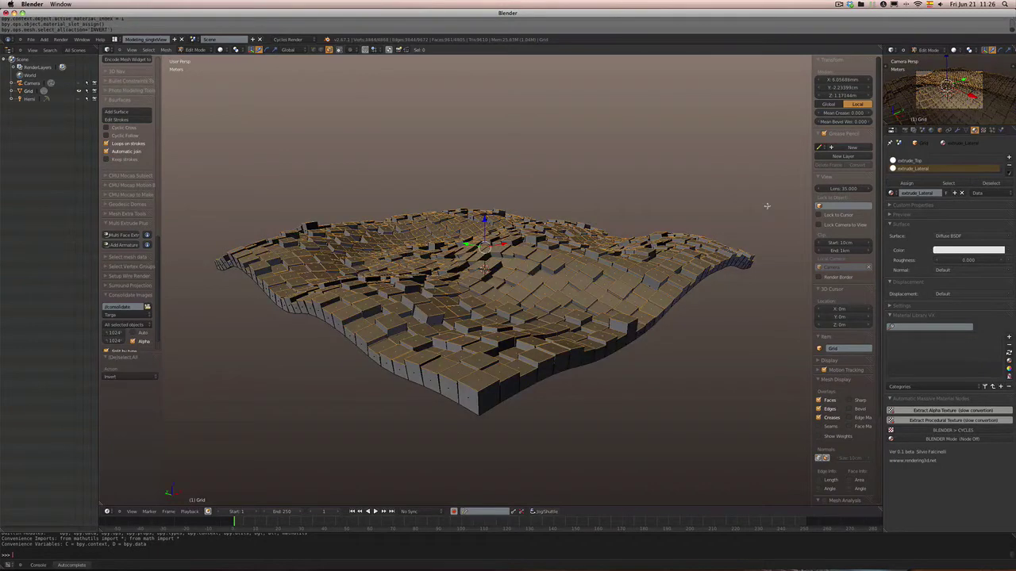
{"action": "left_click", "coordinate": [912, 161]}
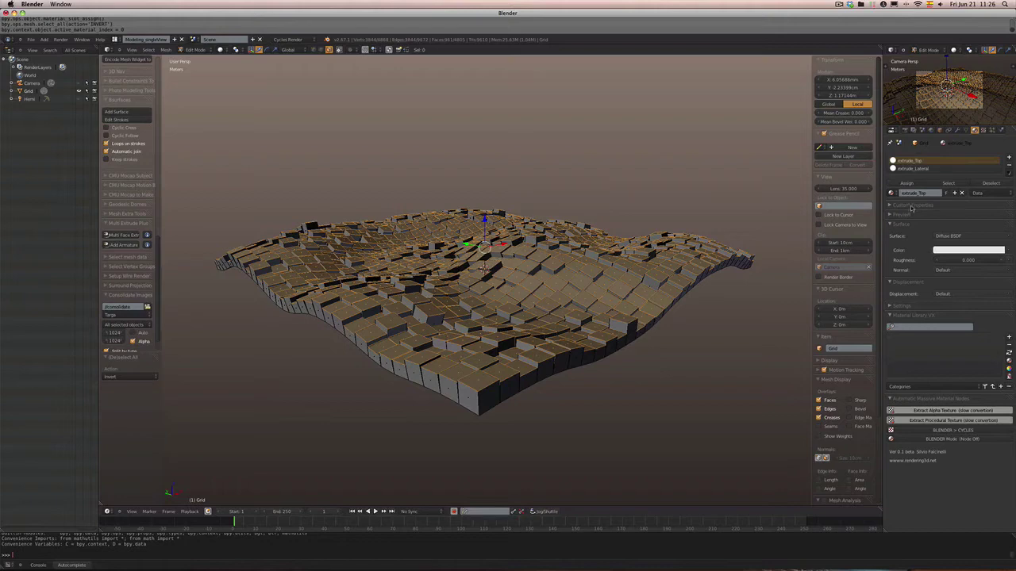
{"action": "left_click", "coordinate": [907, 183]}
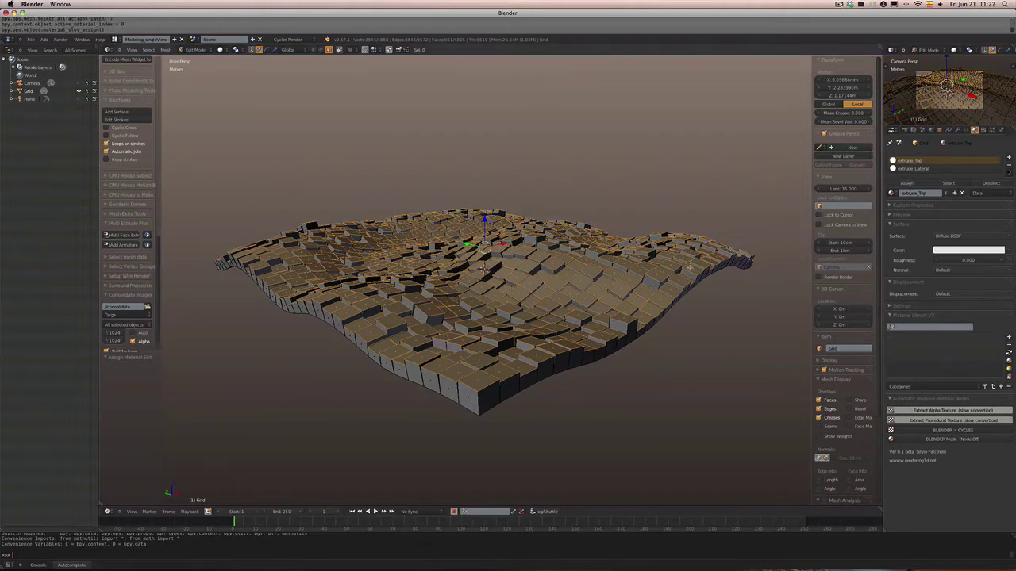
- Check the material assignments by selecting the faces of extrude_Top alone and those of extrude_Lateral alone
{"action": "key", "text": "a"}
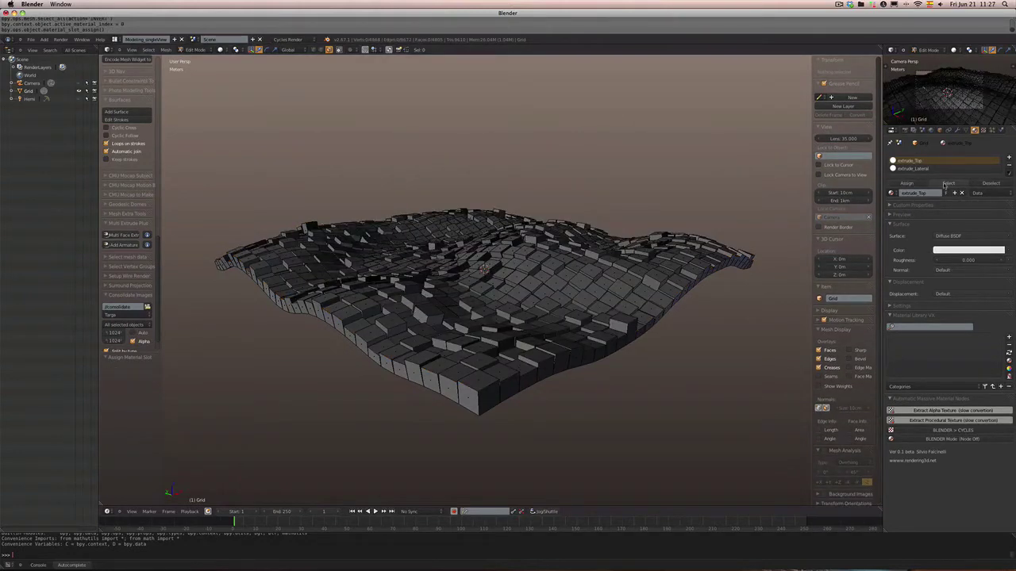
{"action": "left_click", "coordinate": [947, 183]}
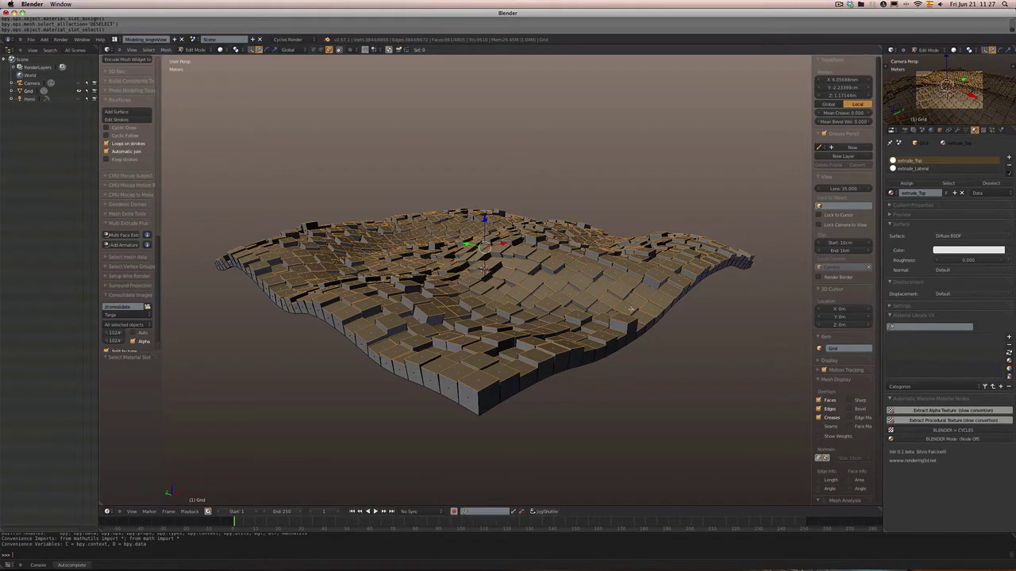
{"action": "key", "text": "a"}
{"action": "left_click", "coordinate": [913, 168]}
{"action": "left_click", "coordinate": [949, 183]}
{"action": "middle_click_drag", "start_coordinate": [554, 423], "coordinate": [562, 445]}
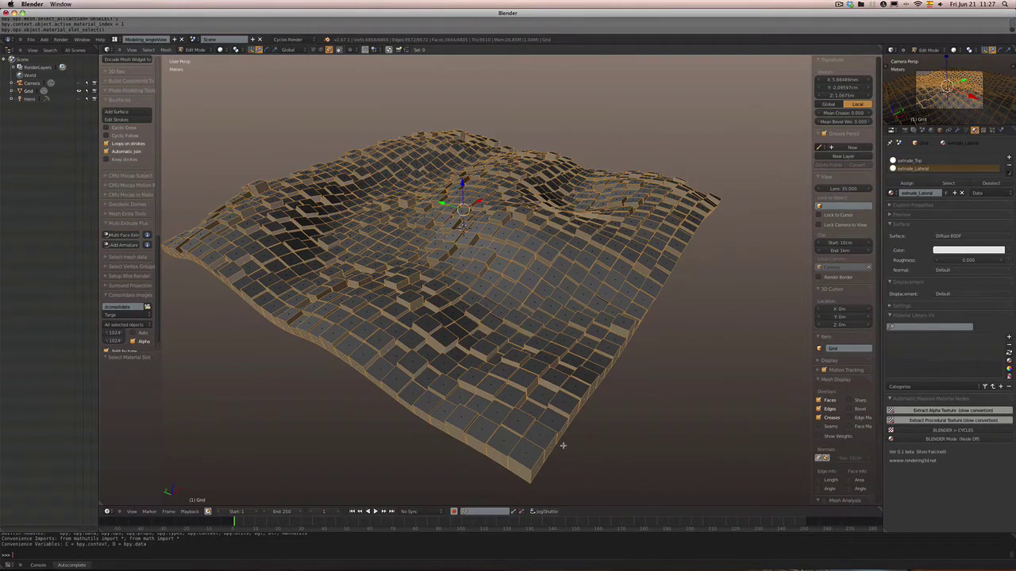
{"action": "middle_click_drag", "start_coordinate": [620, 402], "coordinate": [610, 412]}
{"action": "mouse_move", "coordinate": [552, 299]}
{"action": "middle_mouse_down"}
{"action": "mouse_move", "coordinate": [540, 296]}
{"action": "mouse_move", "coordinate": [552, 282]}
{"action": "mouse_move", "coordinate": [552, 303]}
{"action": "mouse_move", "coordinate": [547, 244]}
{"action": "mouse_move", "coordinate": [555, 258]}
{"action": "mouse_move", "coordinate": [498, 274]}
{"action": "middle_mouse_up"}
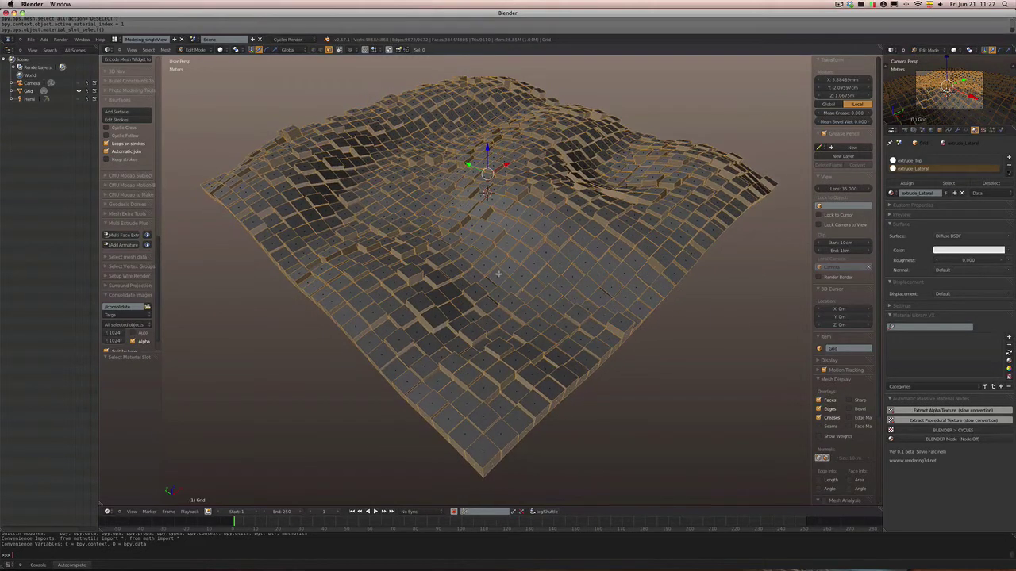
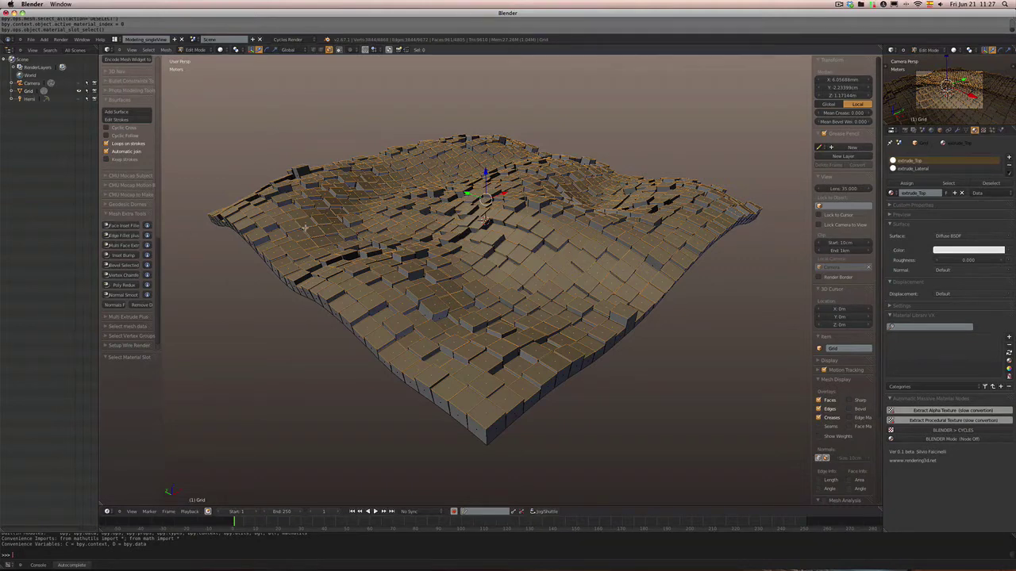
- Inset the selected top faces of the blocks with a thickness of about 0.08
{"action": "key", "text": "space"}
{"action": "mouse_move", "coordinate": [321, 230]}
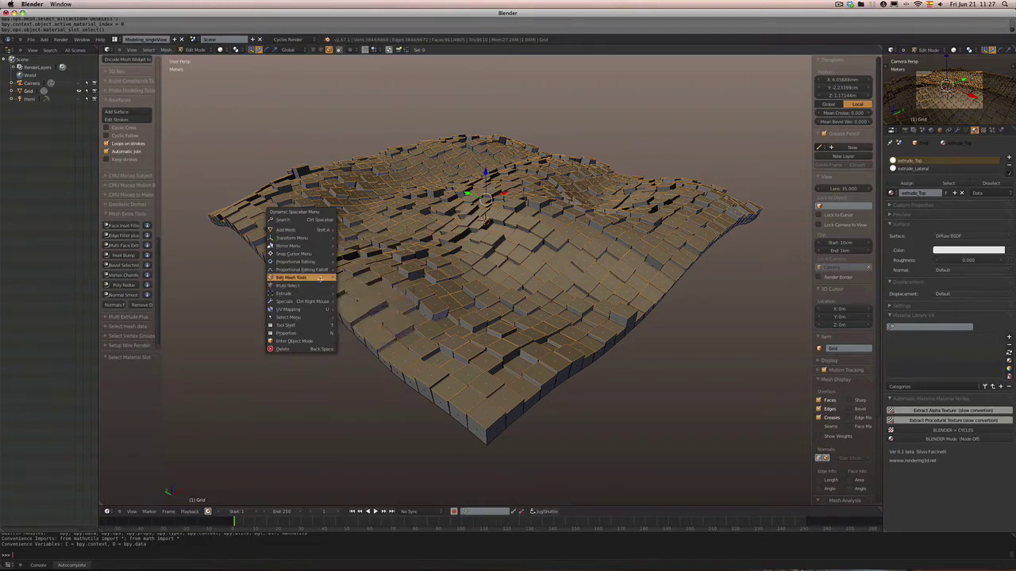
{"action": "mouse_move", "coordinate": [320, 279]}
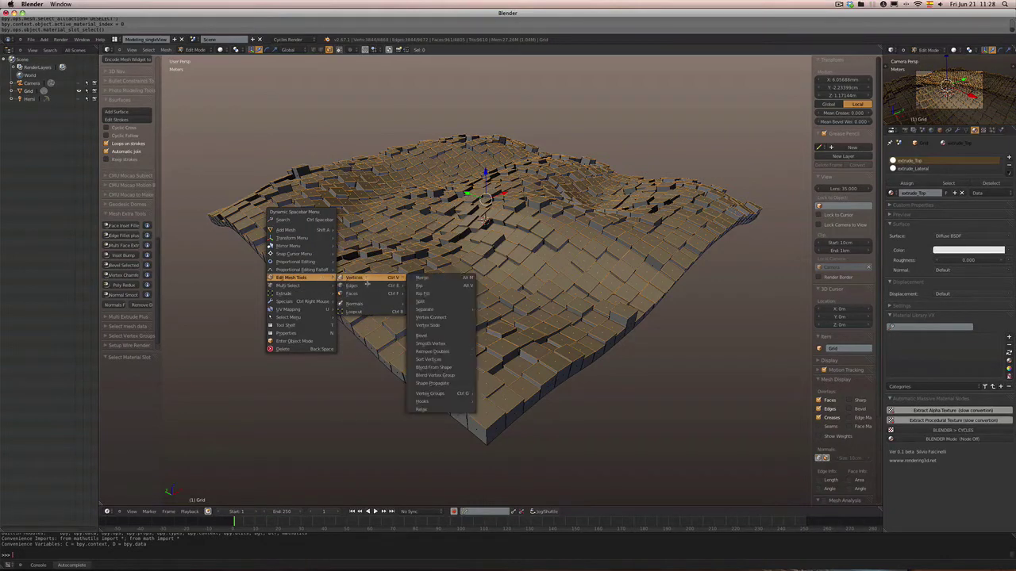
{"action": "mouse_move", "coordinate": [366, 293]}
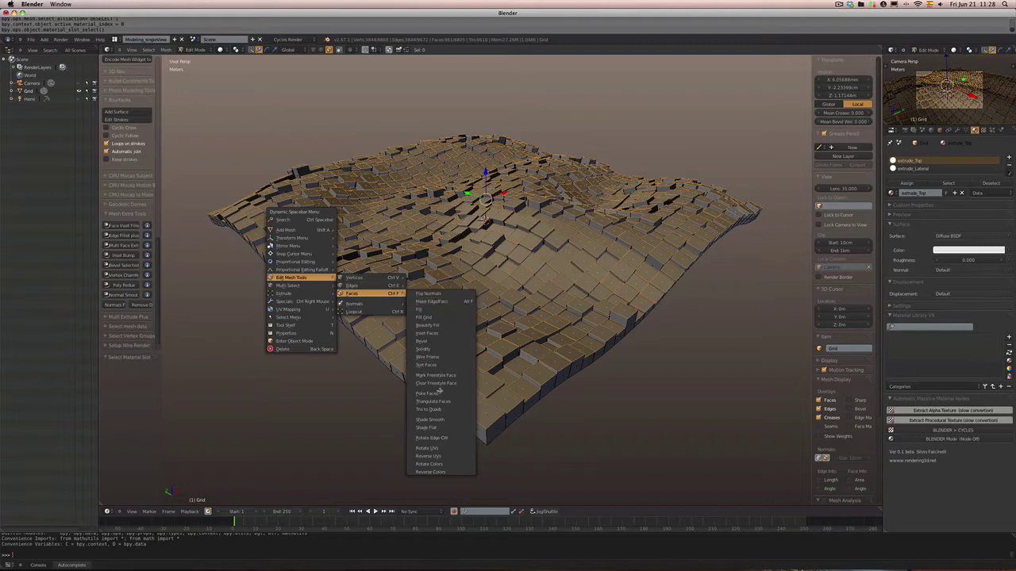
{"action": "left_click", "coordinate": [437, 337]}
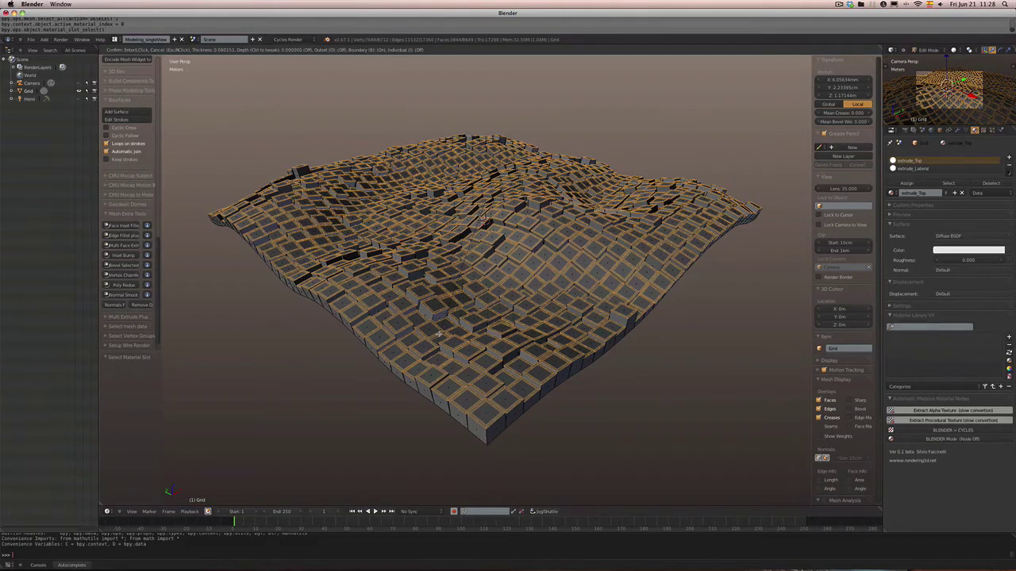
{"action": "left_click", "coordinate": [439, 334]}
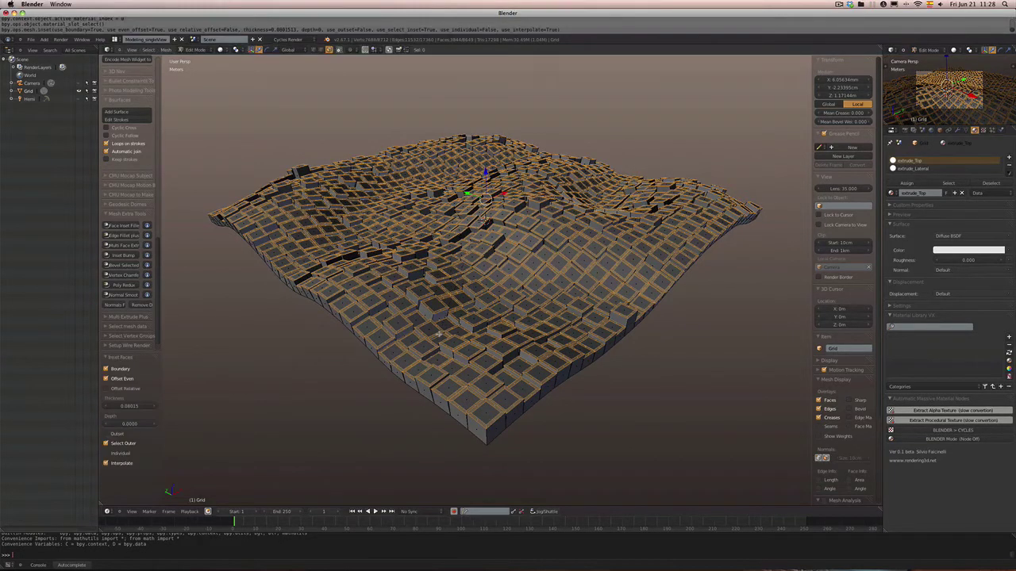
- Set the inset thickness to exactly 0.08 and inspect the borders on the block tops
{"action": "middle_click_drag", "start_coordinate": [439, 334], "coordinate": [503, 326]}
{"action": "scroll", "coordinate": [502, 309], "scroll_direction": "up", "scroll_amount": 6}
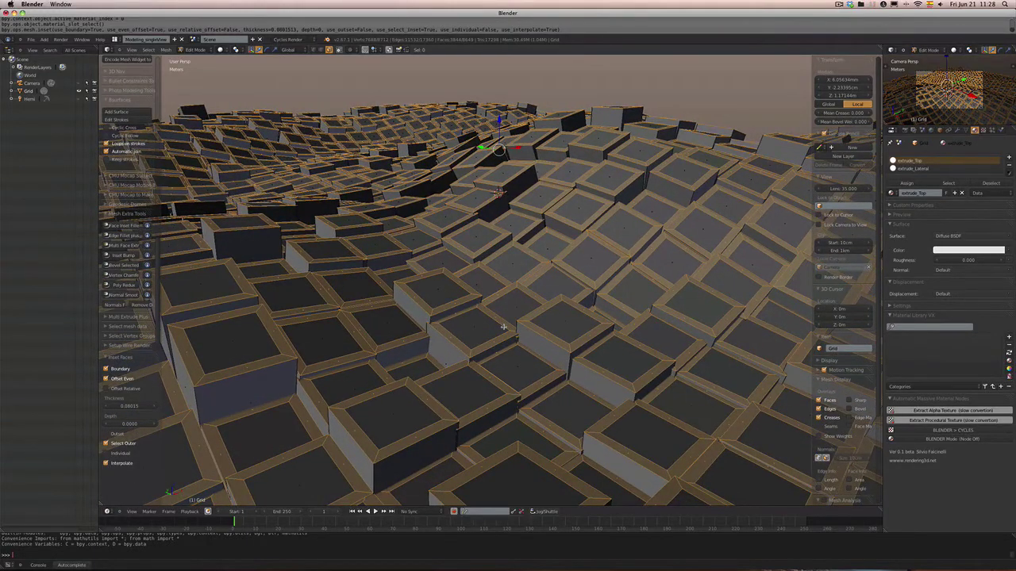
{"action": "left_click", "coordinate": [136, 410]}
{"action": "key", "text": "BackSpace"}
{"action": "type", "text": "0.08"}
{"action": "key", "text": "Return"}
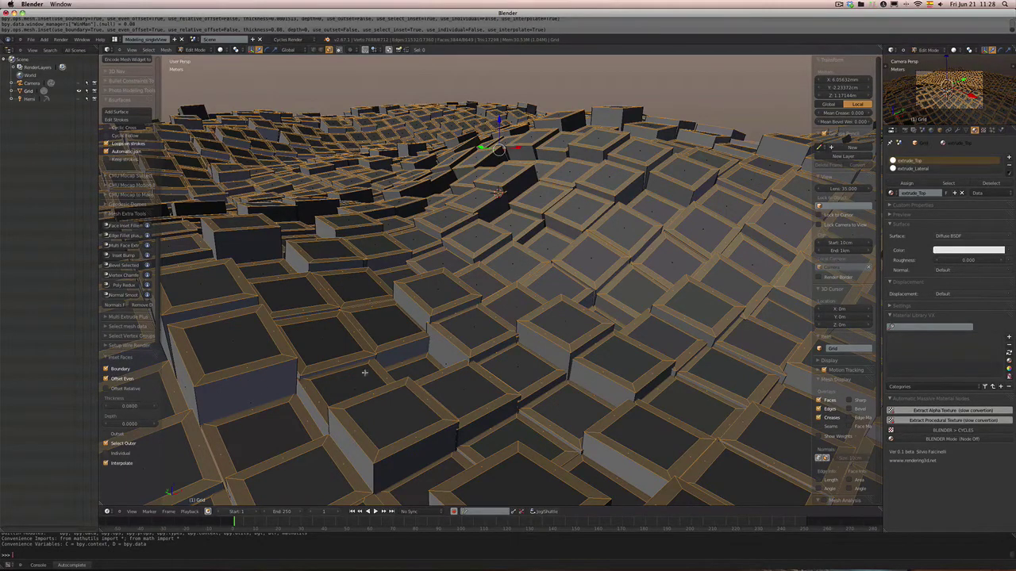
{"action": "scroll", "coordinate": [365, 372], "scroll_direction": "down", "scroll_amount": 5}
{"action": "scroll", "coordinate": [442, 345], "scroll_direction": "down", "scroll_amount": 2}
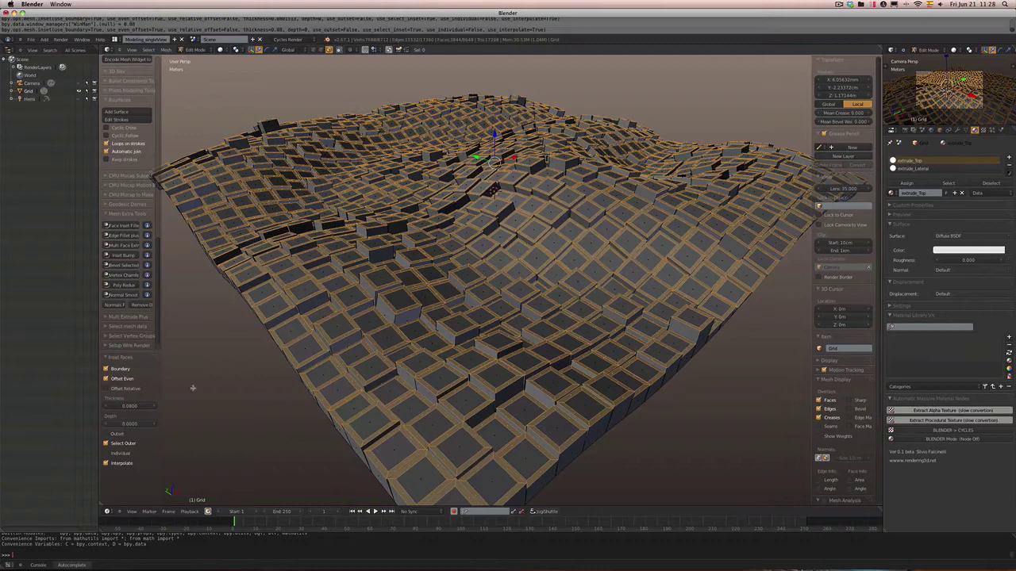
- Keep the outer border faces of the inset selected and add a third material named inset_Top to the grid
{"action": "left_click", "coordinate": [107, 444]}
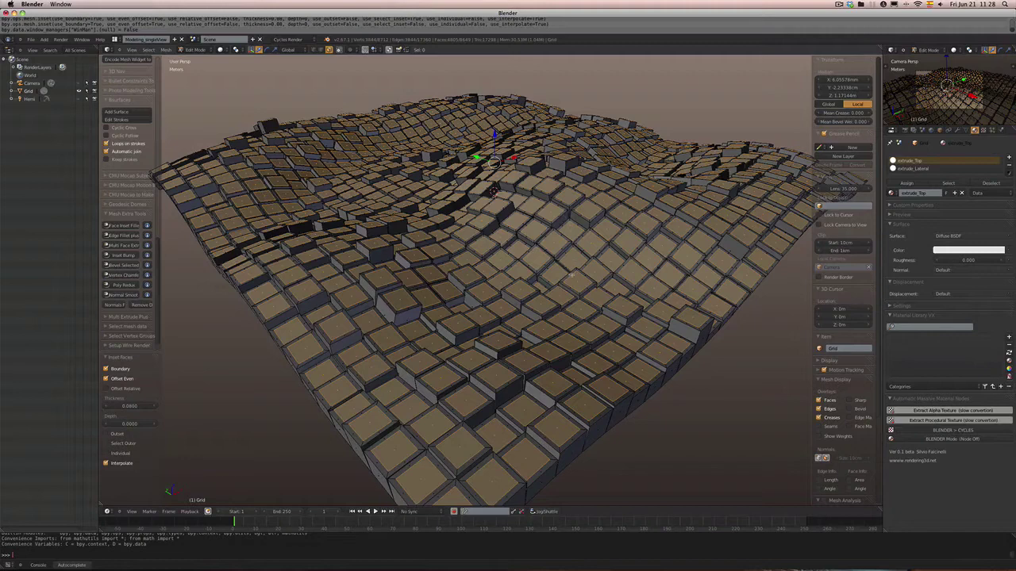
{"action": "left_click", "coordinate": [106, 444]}
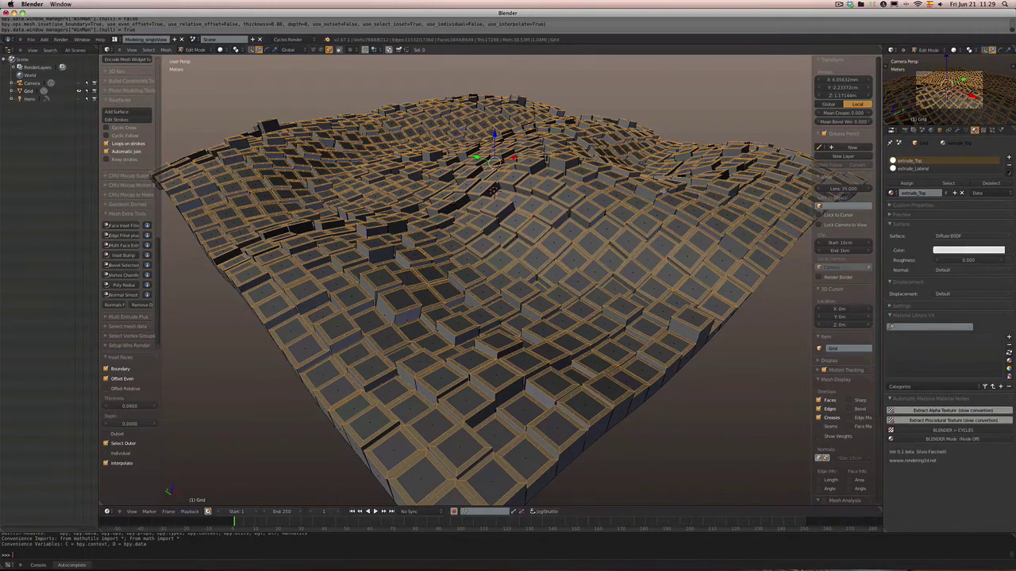
{"action": "left_click", "coordinate": [1010, 158]}
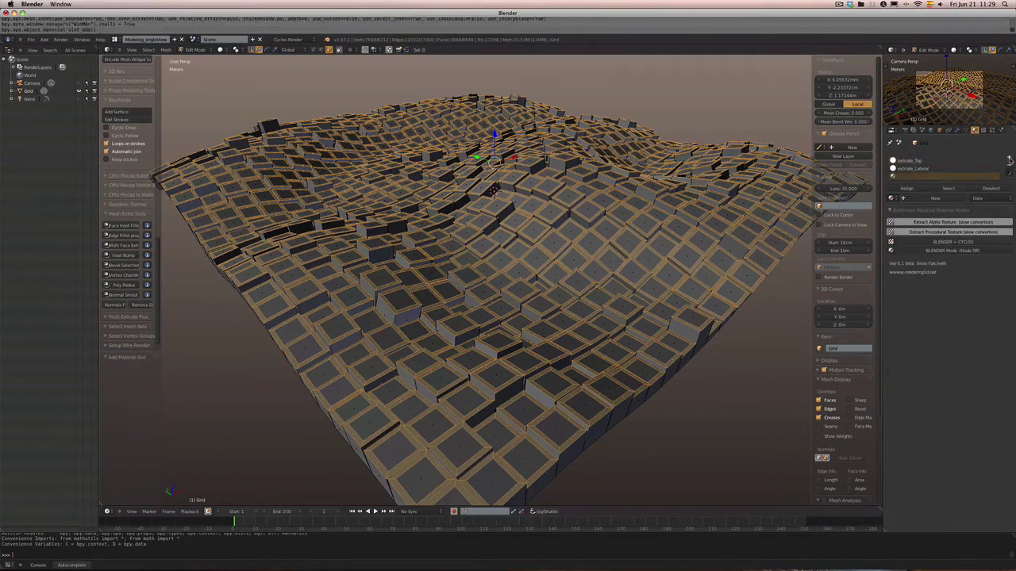
{"action": "left_click", "coordinate": [913, 198]}
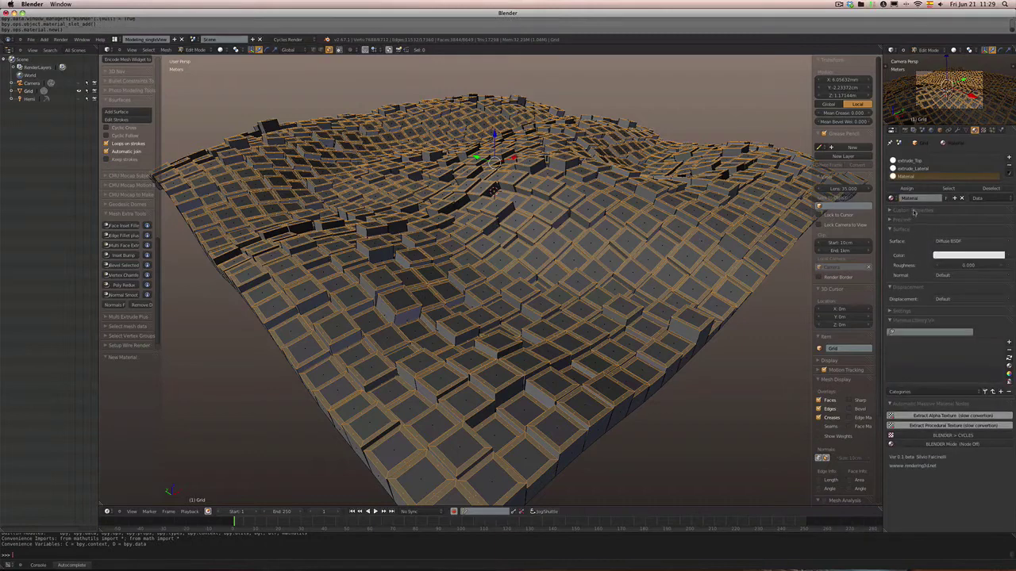
{"action": "left_click", "coordinate": [919, 198]}
{"action": "key", "text": "BackSpace"}
{"action": "type", "text": "metal"}
{"action": "key", "text": "Return"}
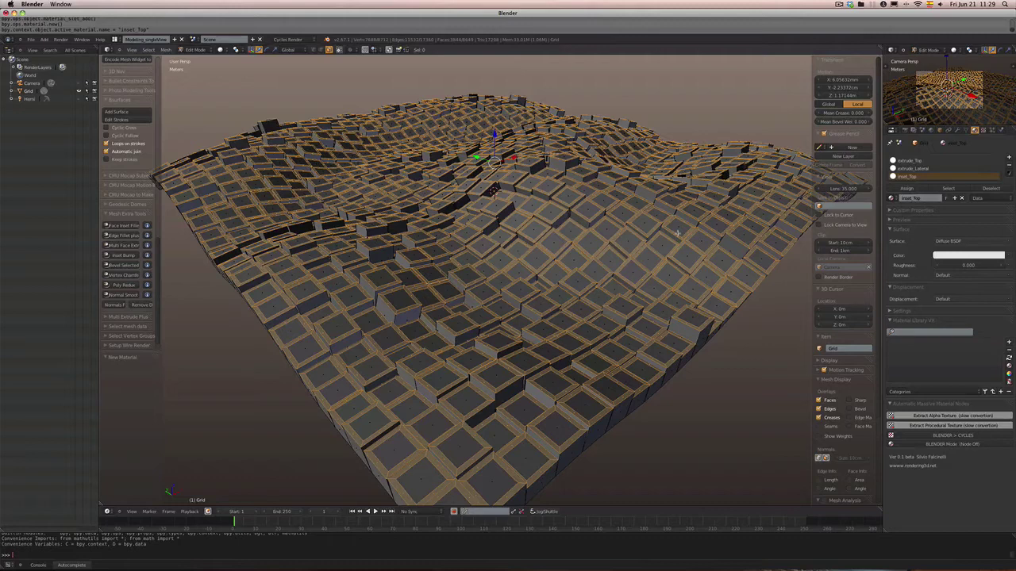
- Assign inset_Top to the selected border faces, deselect everything and inspect the inset blocks up close
{"action": "left_click", "coordinate": [905, 188]}
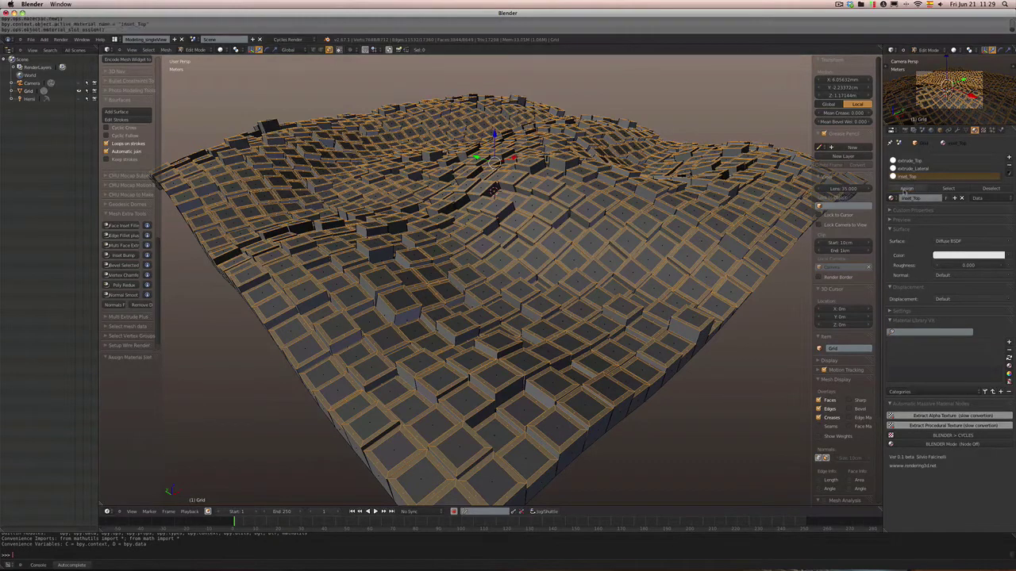
{"action": "key", "text": "a"}
{"action": "scroll", "coordinate": [712, 128], "scroll_direction": "down", "scroll_amount": 6}
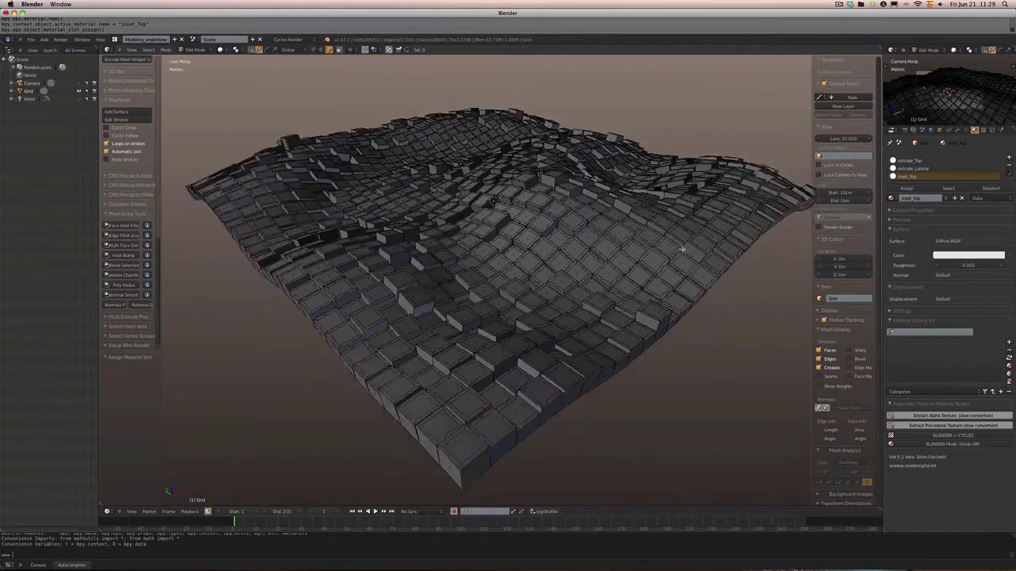
{"action": "scroll", "coordinate": [686, 276], "scroll_direction": "up", "scroll_amount": 4}
{"action": "scroll", "coordinate": [683, 276], "scroll_direction": "down", "scroll_amount": 1}
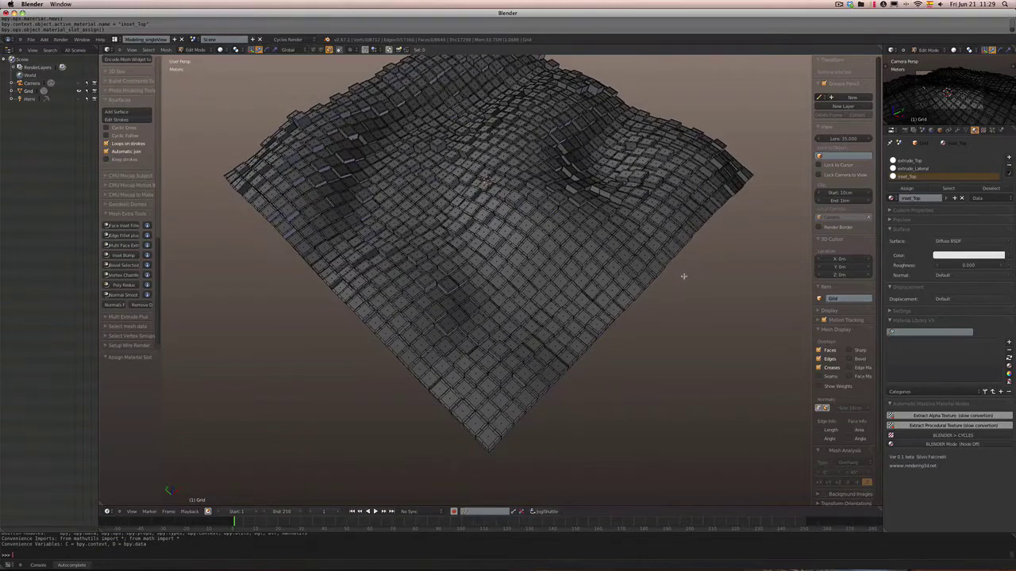
{"action": "scroll", "coordinate": [683, 277], "scroll_direction": "up", "scroll_amount": 6}
{"action": "middle_click_drag", "start_coordinate": [680, 277], "coordinate": [674, 238]}
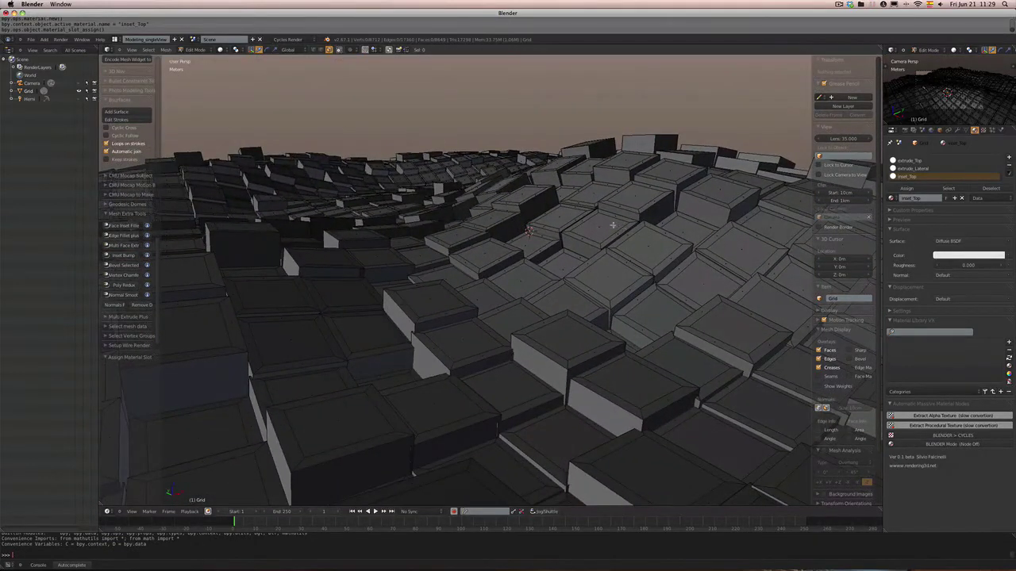
- Select only the inner top faces of the blocks using the extrude_Top material
{"action": "key", "text": "a"}
{"action": "left_click", "coordinate": [908, 160]}
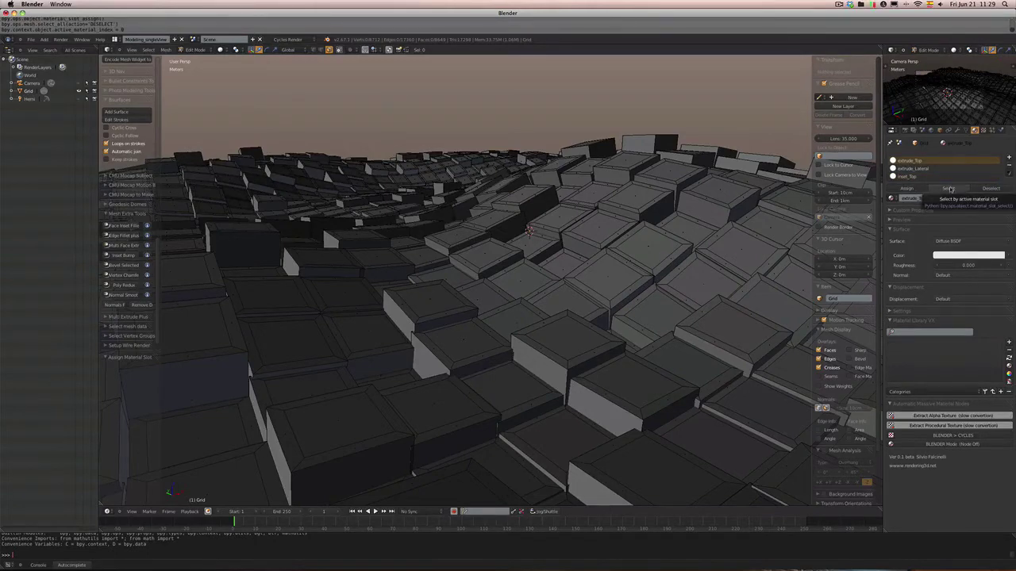
{"action": "left_click", "coordinate": [949, 188]}
{"action": "scroll", "coordinate": [514, 230], "scroll_direction": "down", "scroll_amount": 6}
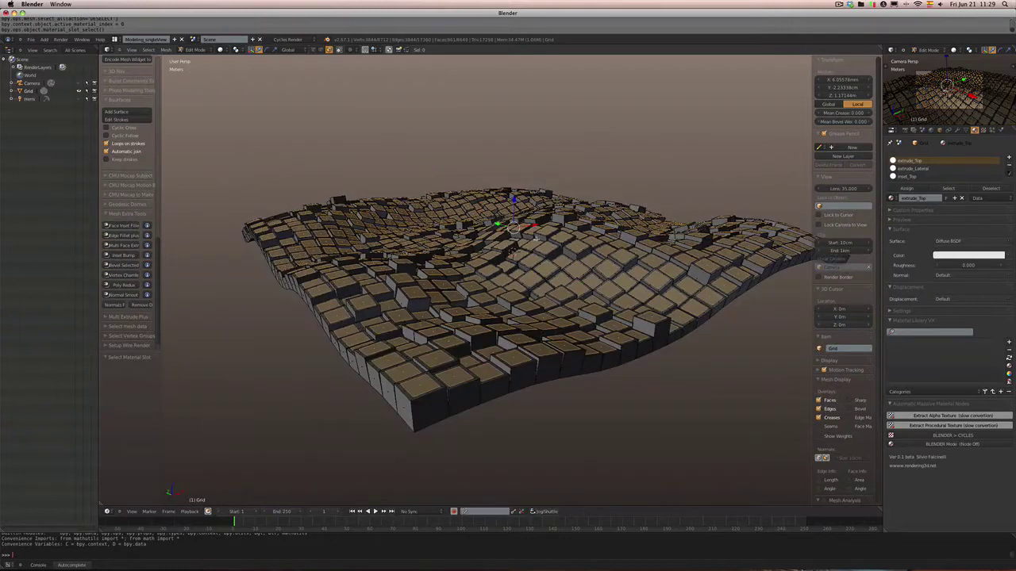
{"action": "scroll", "coordinate": [555, 238], "scroll_direction": "up", "scroll_amount": 2}
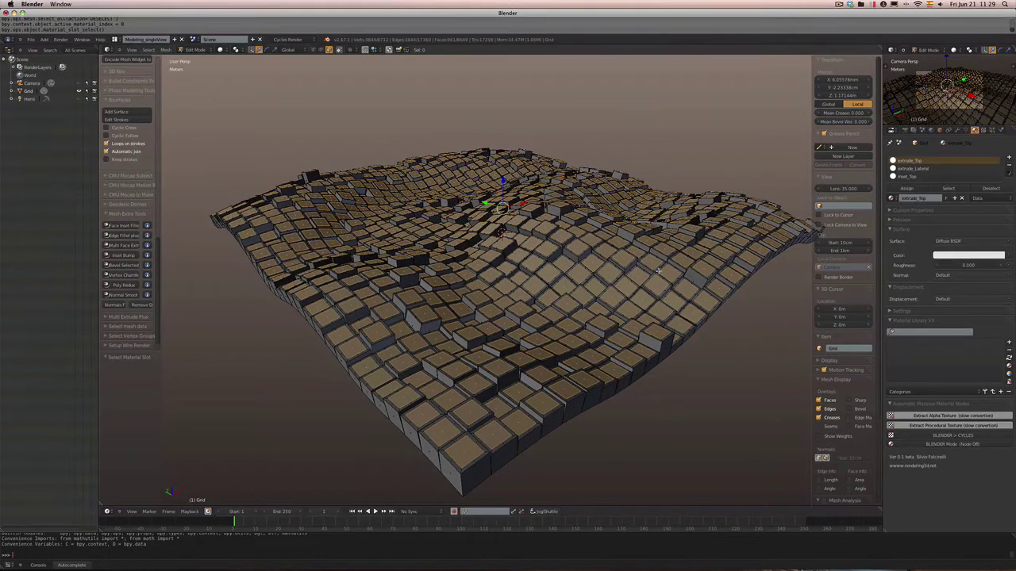
{"action": "scroll", "coordinate": [635, 286], "scroll_direction": "up", "scroll_amount": 5}
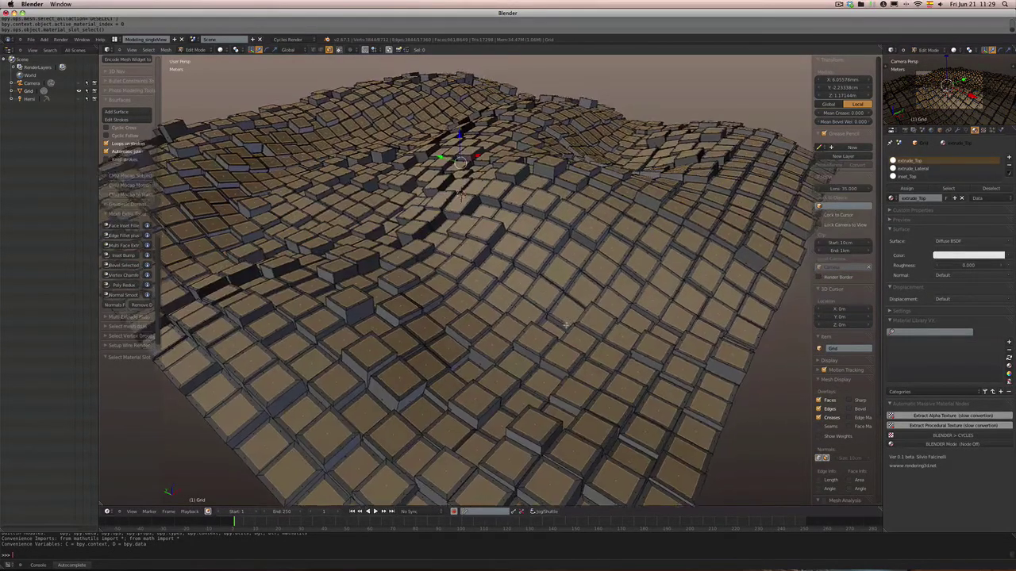
{"action": "middle_click_drag", "start_coordinate": [564, 323], "coordinate": [562, 295]}
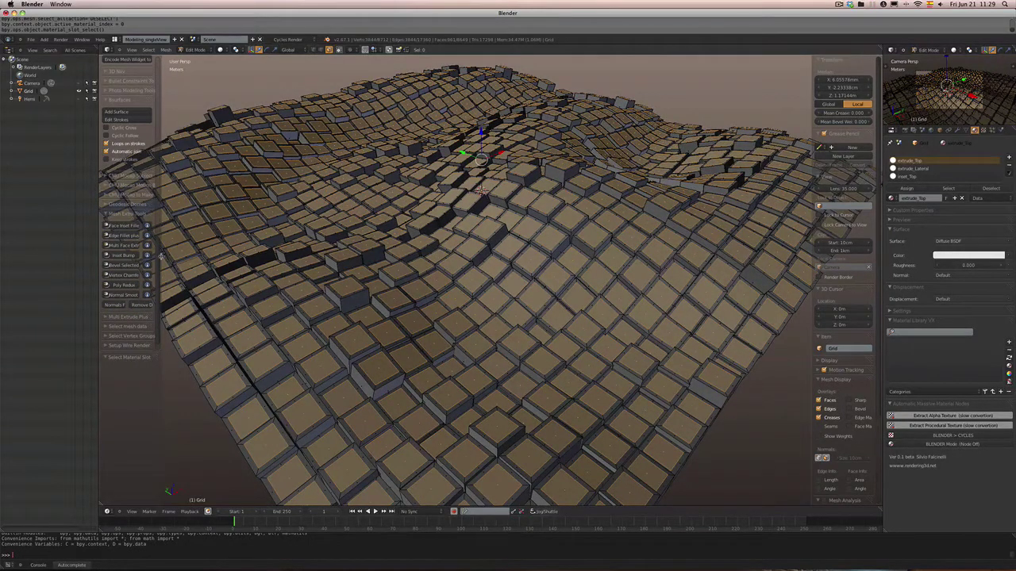
- Extrude the selected inner top faces individually with the Multi Extrude Plus add-on's multi-face extrude
{"action": "left_click", "coordinate": [133, 215]}
{"action": "left_click", "coordinate": [133, 225]}
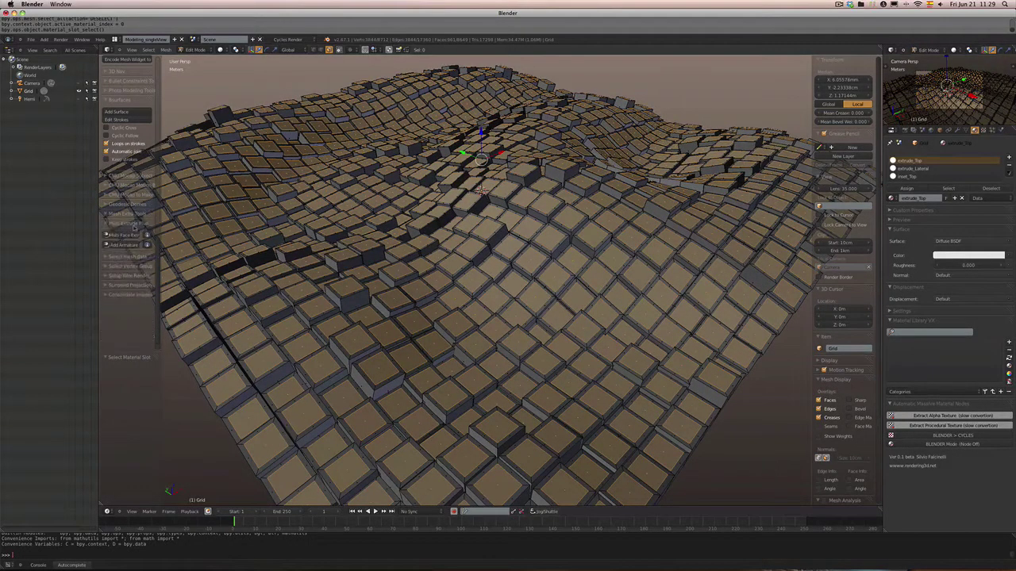
{"action": "left_click", "coordinate": [133, 235]}
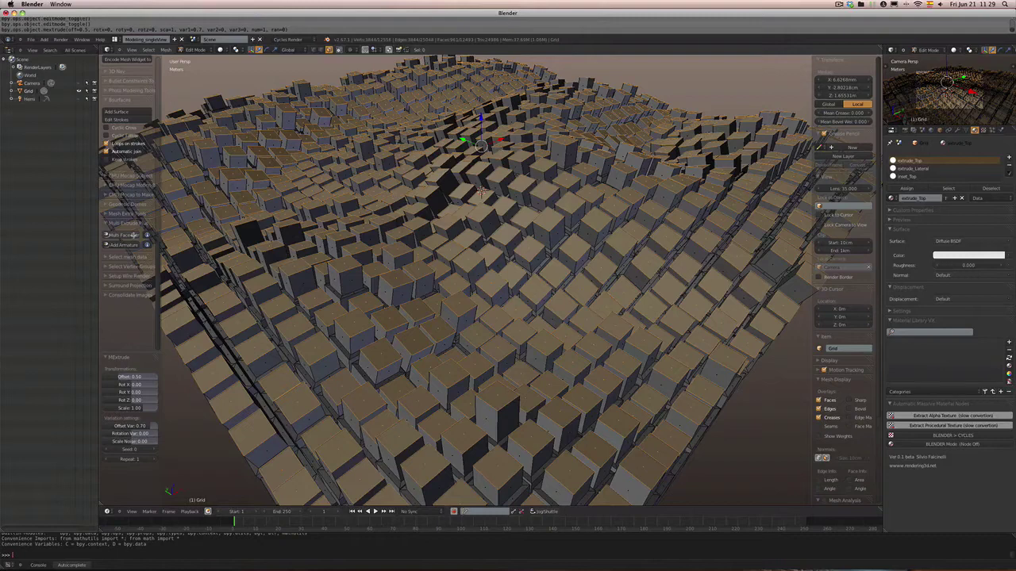
- Set the multi-extrude offset to -0.5 to sink the inner top faces into the blocks
{"action": "left_click", "coordinate": [132, 377]}
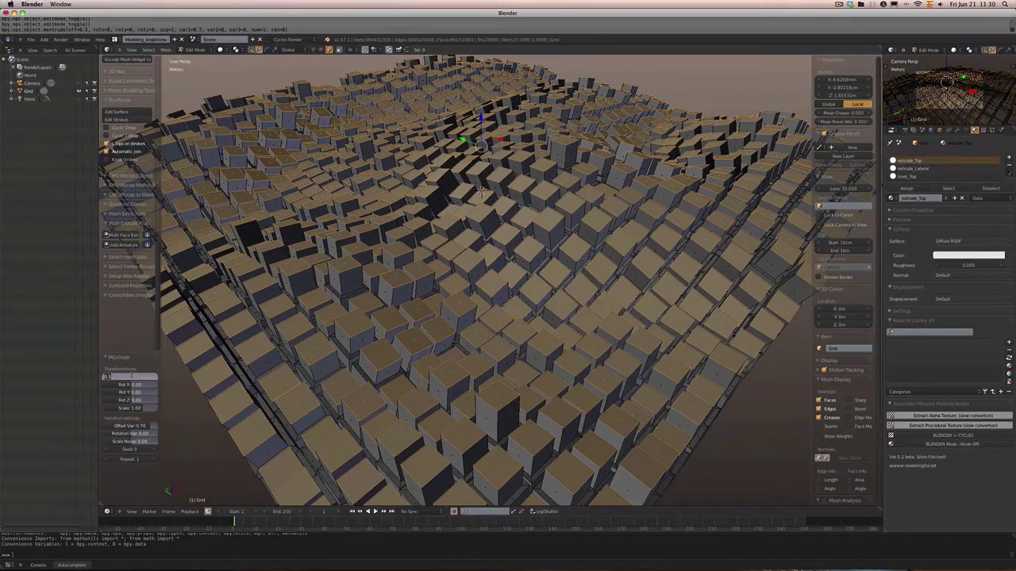
{"action": "key", "text": "BackSpace"}
{"action": "type", "text": "-0.5"}
{"action": "key", "text": "Return"}
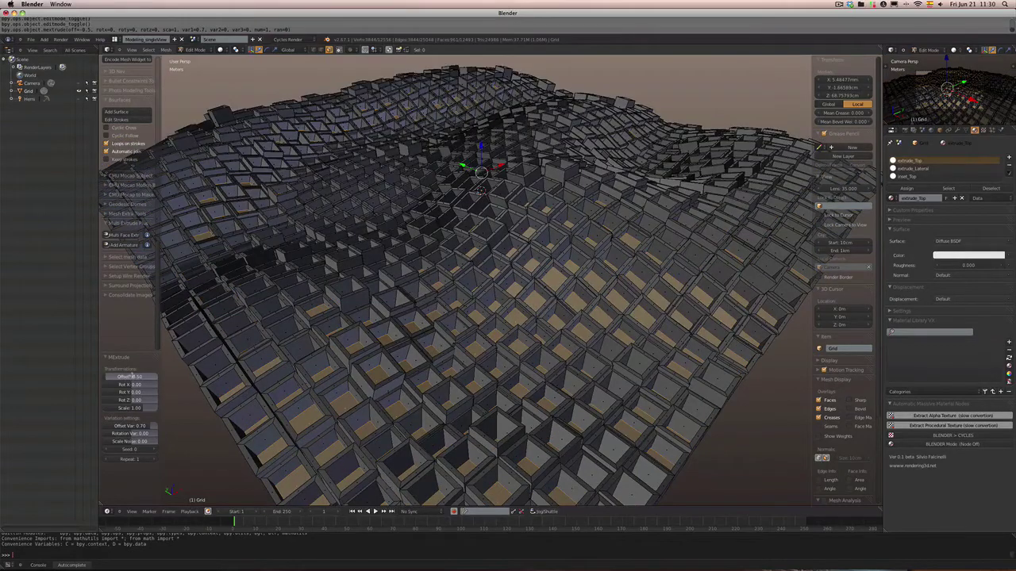
- Set the multi-extrude offset to -0.05 and inspect the shallow recesses in the block tops
{"action": "scroll", "coordinate": [359, 370], "scroll_direction": "up", "scroll_amount": 6}
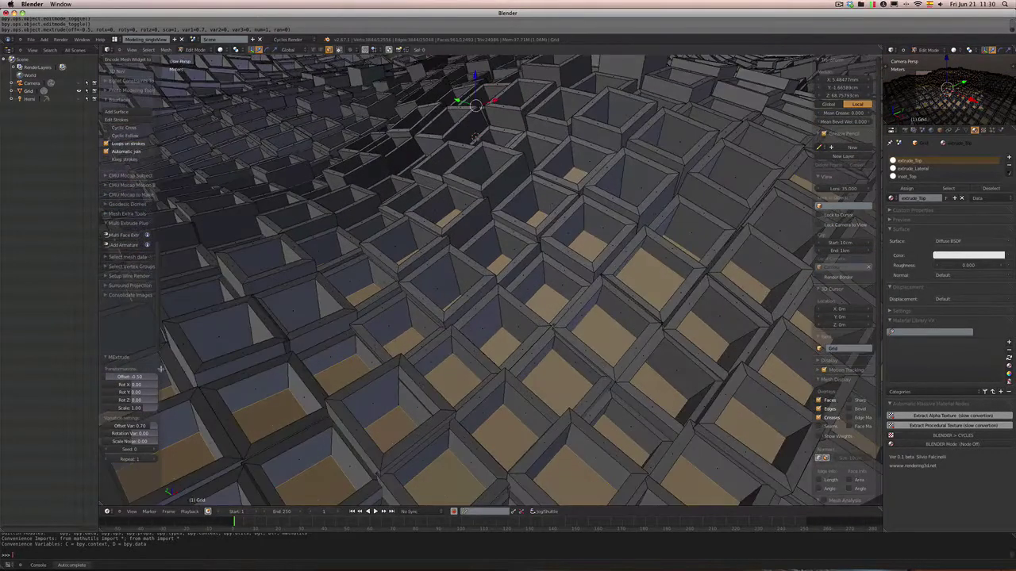
{"action": "left_click", "coordinate": [134, 376]}
{"action": "key", "text": "BackSpace"}
{"action": "type", "text": "0.05"}
{"action": "key", "text": "Return"}
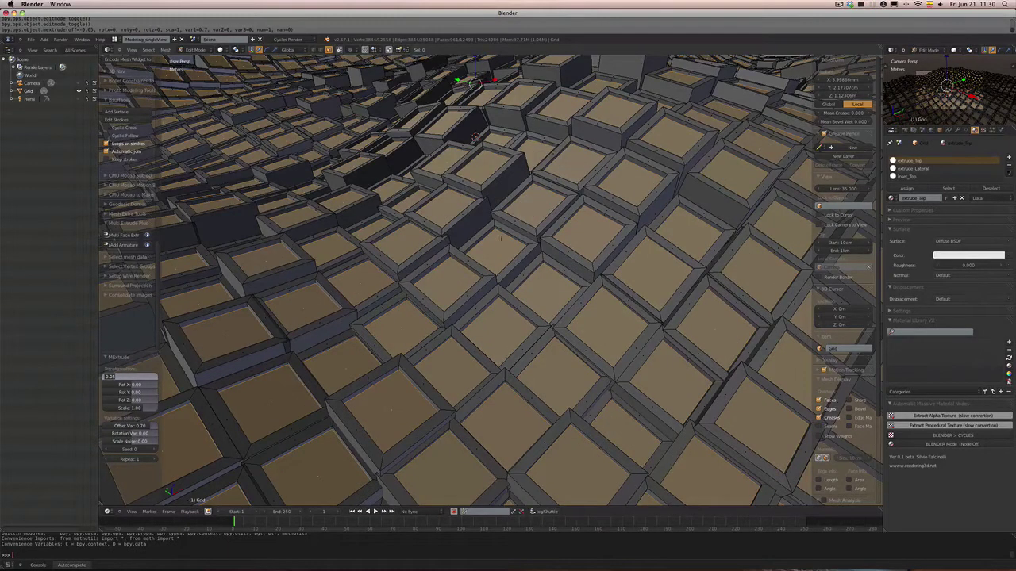
{"action": "key", "text": "Return"}
{"action": "right_click", "coordinate": [486, 260]}
{"action": "mouse_move", "coordinate": [538, 258]}
{"action": "middle_mouse_down"}
{"action": "mouse_move", "coordinate": [543, 190]}
{"action": "mouse_move", "coordinate": [541, 237]}
{"action": "middle_mouse_up"}
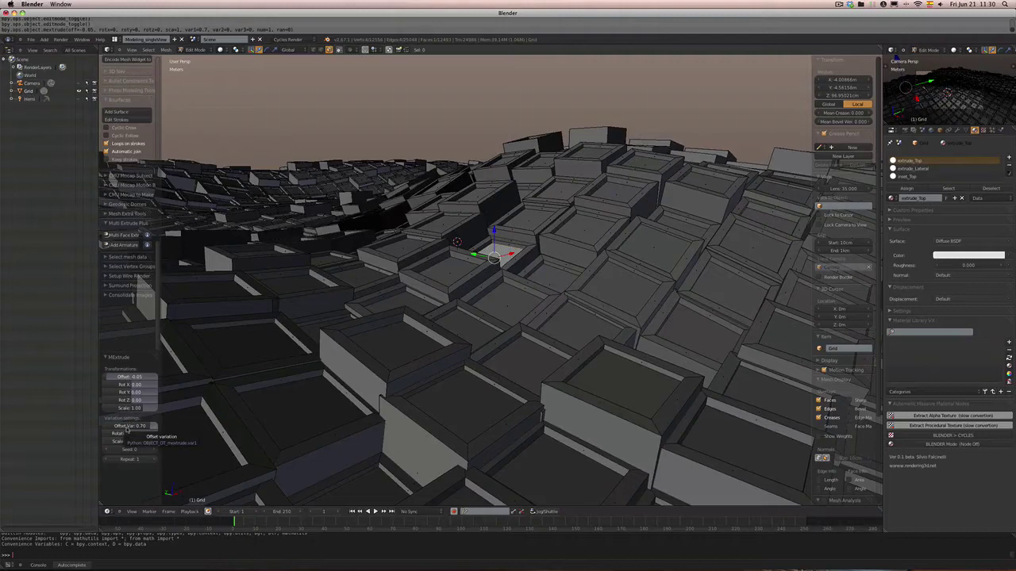
- Set the offset variation of the multi-extrude to 0.5 and check the recess depths
{"action": "mouse_move", "coordinate": [127, 428]}
{"action": "left_mouse_down"}
{"action": "mouse_move", "coordinate": [137, 427]}
{"action": "mouse_move", "coordinate": [89, 427]}
{"action": "mouse_move", "coordinate": [132, 426]}
{"action": "left_mouse_up"}
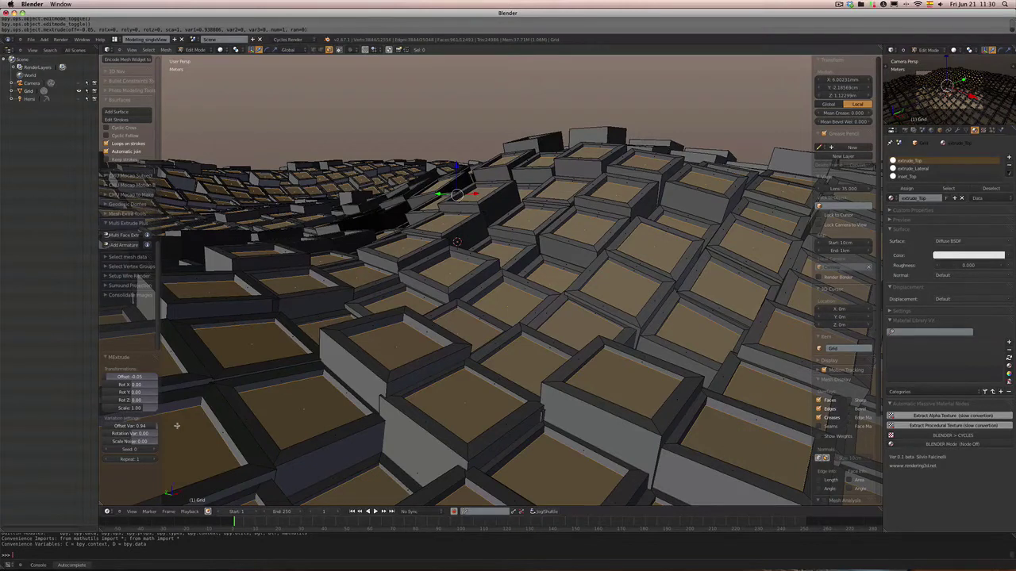
{"action": "double_click", "coordinate": [111, 426]}
{"action": "type", "text": "0.5"}
{"action": "key", "text": "Return"}
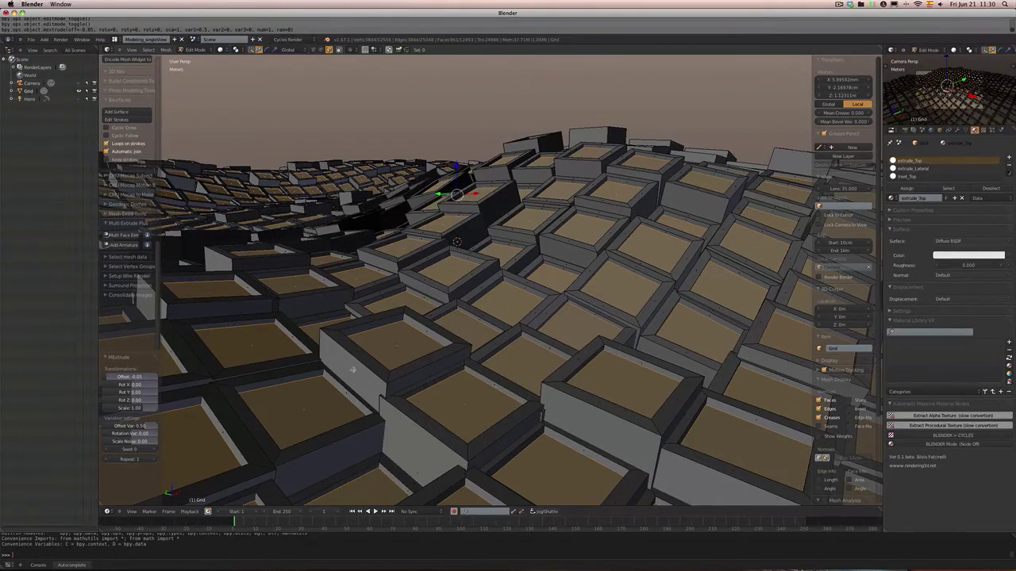
{"action": "mouse_move", "coordinate": [353, 369]}
{"action": "middle_mouse_down"}
{"action": "mouse_move", "coordinate": [330, 380]}
{"action": "mouse_move", "coordinate": [344, 384]}
{"action": "middle_mouse_up"}
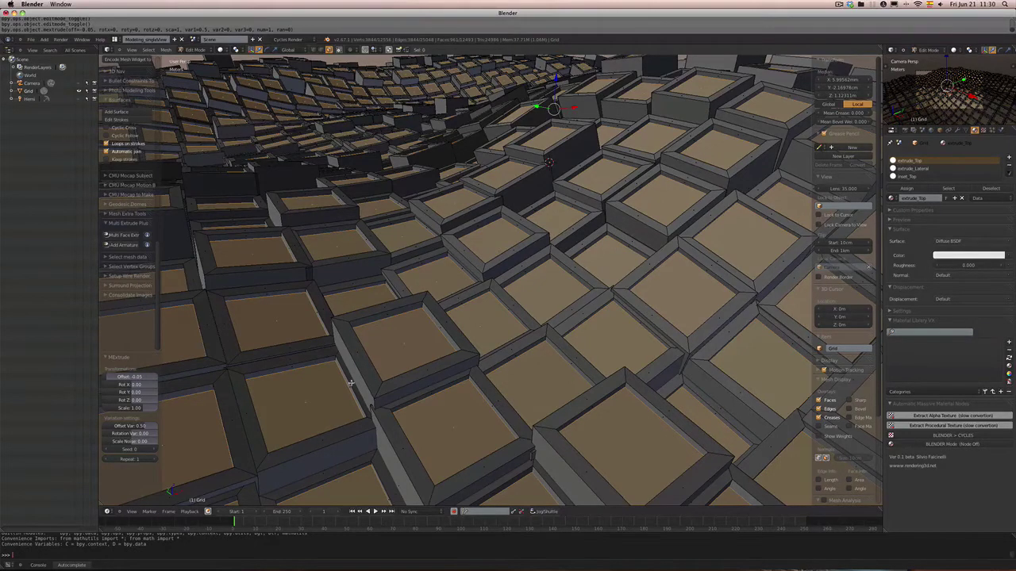
- Leave mesh editing, look through the camera and lock the camera to the view
{"action": "key", "text": "Tab"}
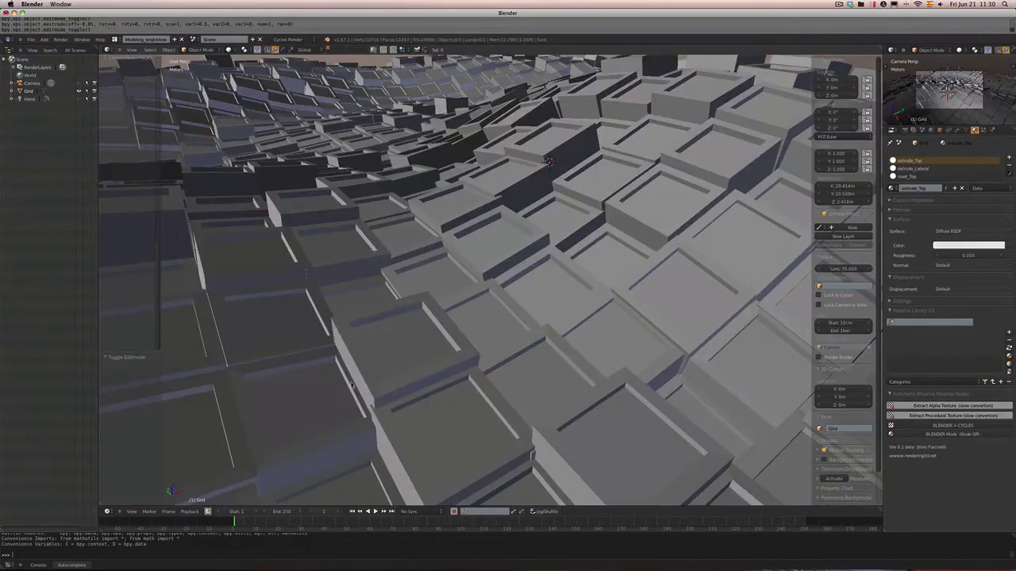
{"action": "key", "text": "KP_7"}
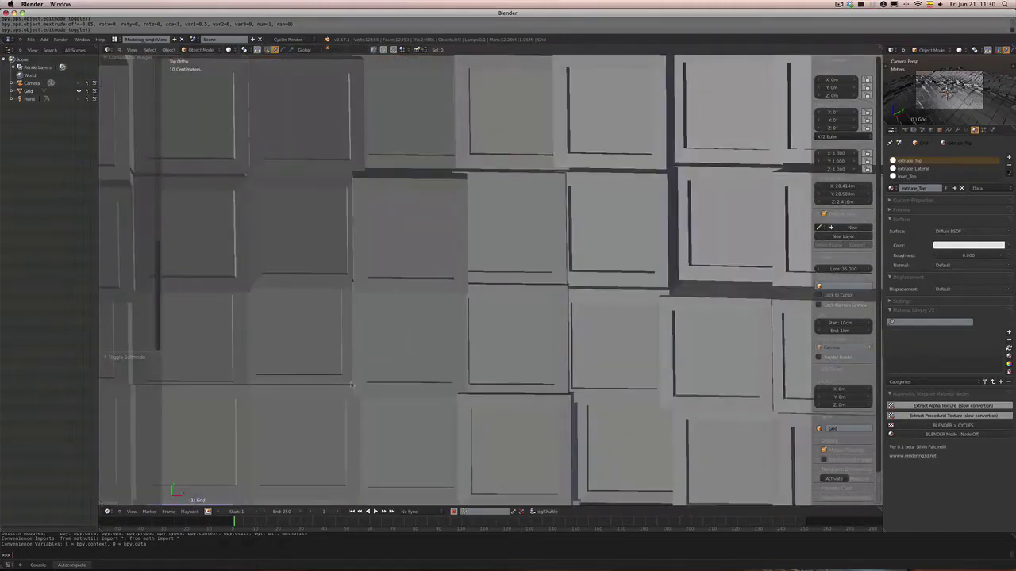
{"action": "key", "text": "KP_0"}
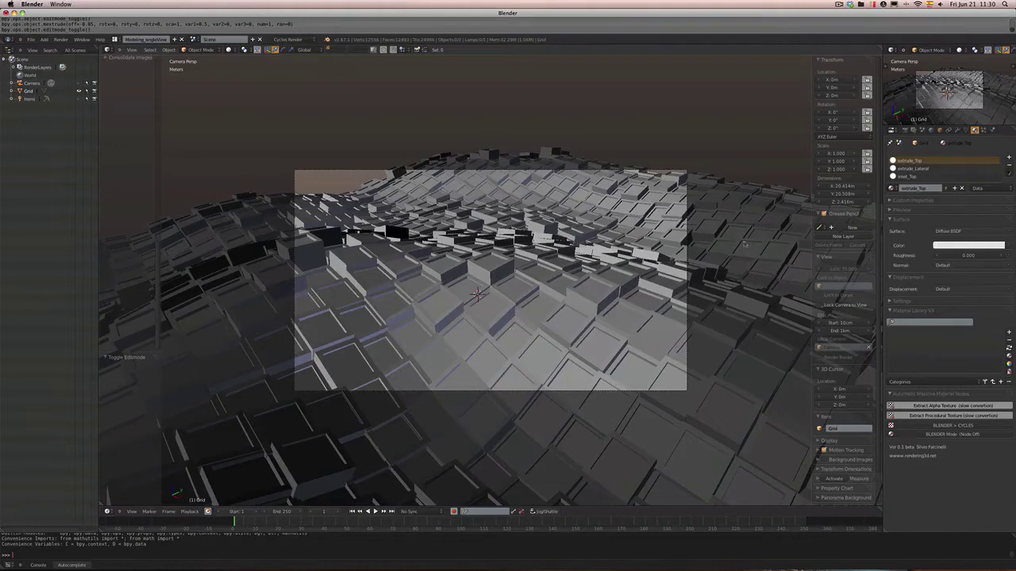
{"action": "left_click", "coordinate": [818, 304]}
{"action": "scroll", "coordinate": [566, 324], "scroll_direction": "up", "scroll_amount": 1}
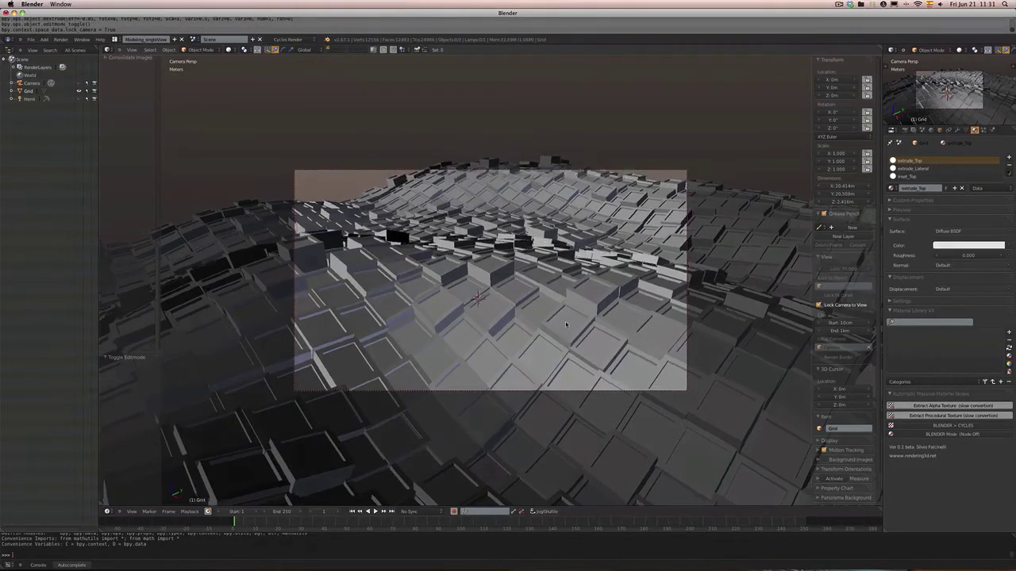
- Reframe the camera to a low viewpoint close above the blocks, looking along the valley between the slopes
{"action": "mouse_move", "coordinate": [566, 324]}
{"action": "middle_mouse_down"}
{"action": "mouse_move", "coordinate": [561, 331]}
{"action": "mouse_move", "coordinate": [553, 315]}
{"action": "mouse_move", "coordinate": [574, 309]}
{"action": "middle_mouse_up"}
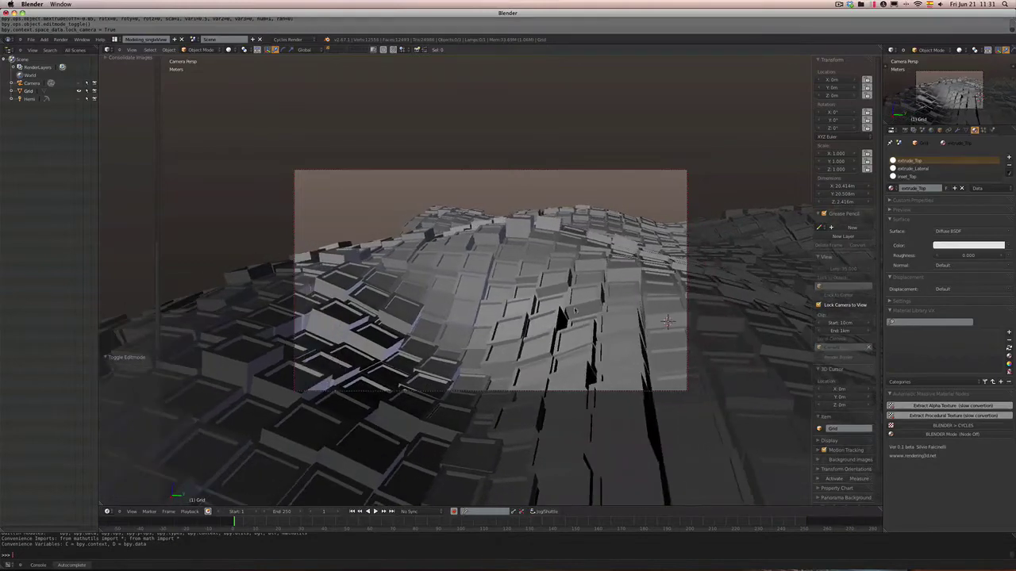
{"action": "key", "text": "alt+a"}
{"action": "middle_click_drag", "start_coordinate": [674, 315], "coordinate": [512, 259]}
{"action": "scroll", "coordinate": [509, 231], "scroll_direction": "up", "scroll_amount": 8}
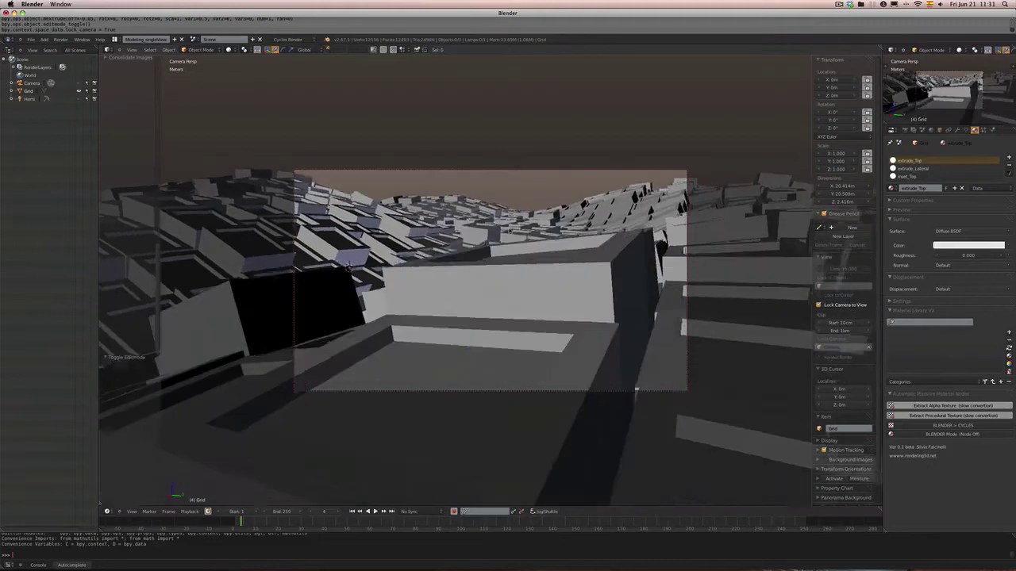
{"action": "scroll", "coordinate": [509, 231], "scroll_direction": "down", "scroll_amount": 8}
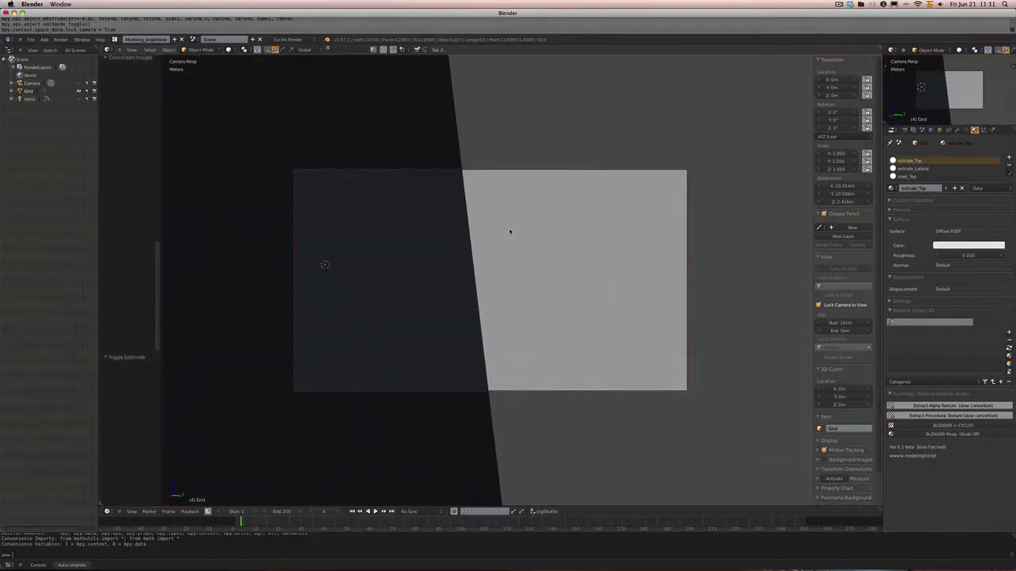
{"action": "middle_click_drag", "start_coordinate": [509, 231], "coordinate": [516, 457]}
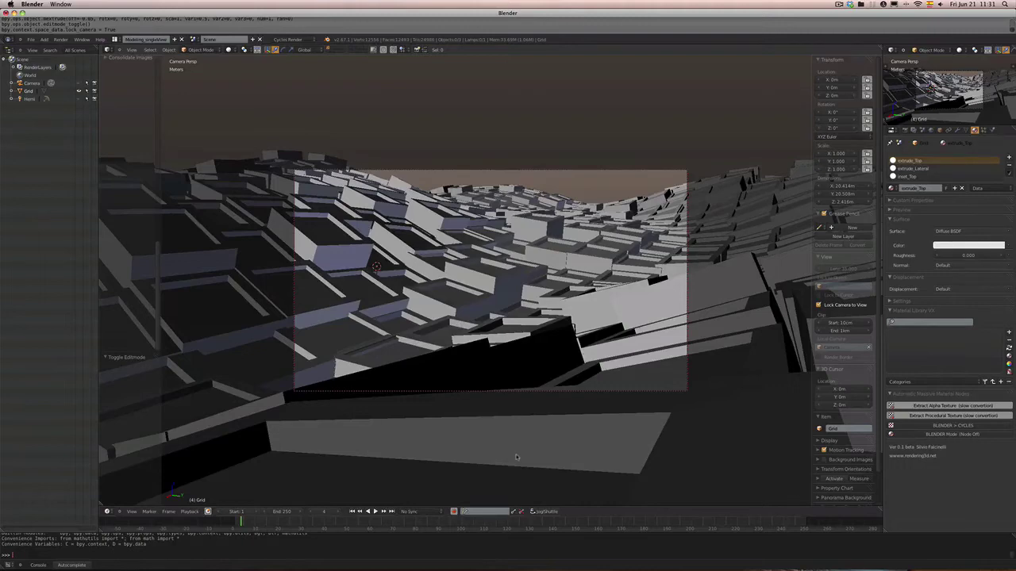
{"action": "middle_click_drag", "start_coordinate": [517, 457], "coordinate": [516, 457]}
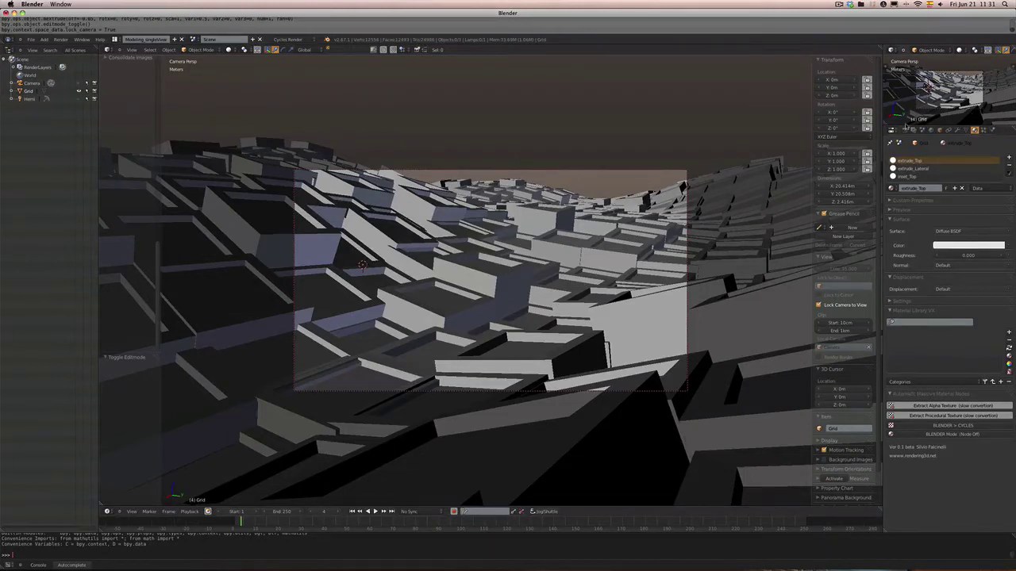
- Set the extrude_Top material's diffuse color to pale yellow, about R 0.800, G 0.612, B 0.227
{"action": "left_click", "coordinate": [968, 246]}
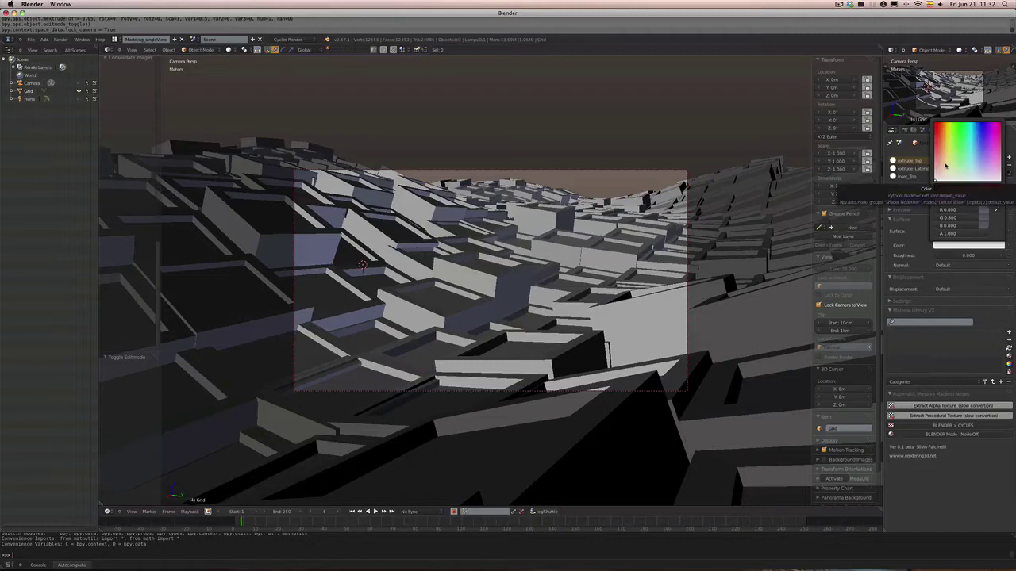
{"action": "left_click", "coordinate": [945, 165]}
{"action": "left_click", "coordinate": [944, 160]}
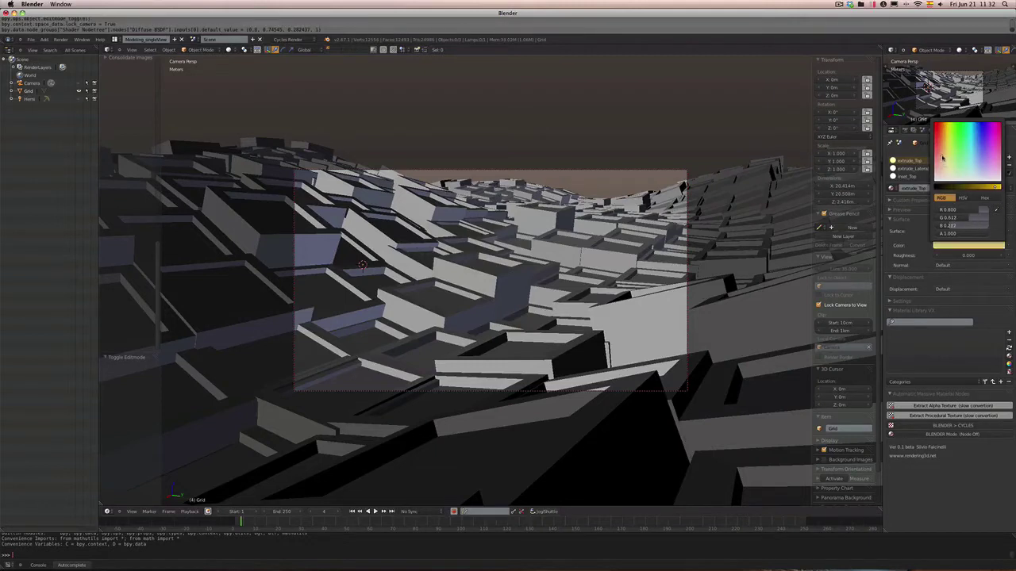
{"action": "left_click", "coordinate": [946, 161]}
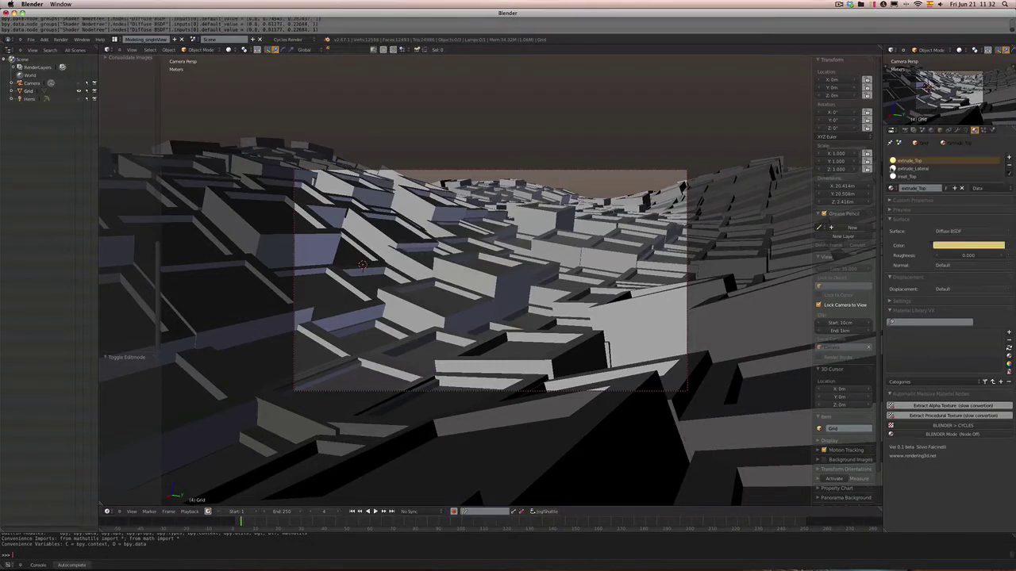
- Set the extrude_Lateral material's diffuse color to magenta, about R 0.800, G 0.003, B 0.561
{"action": "left_click", "coordinate": [913, 168]}
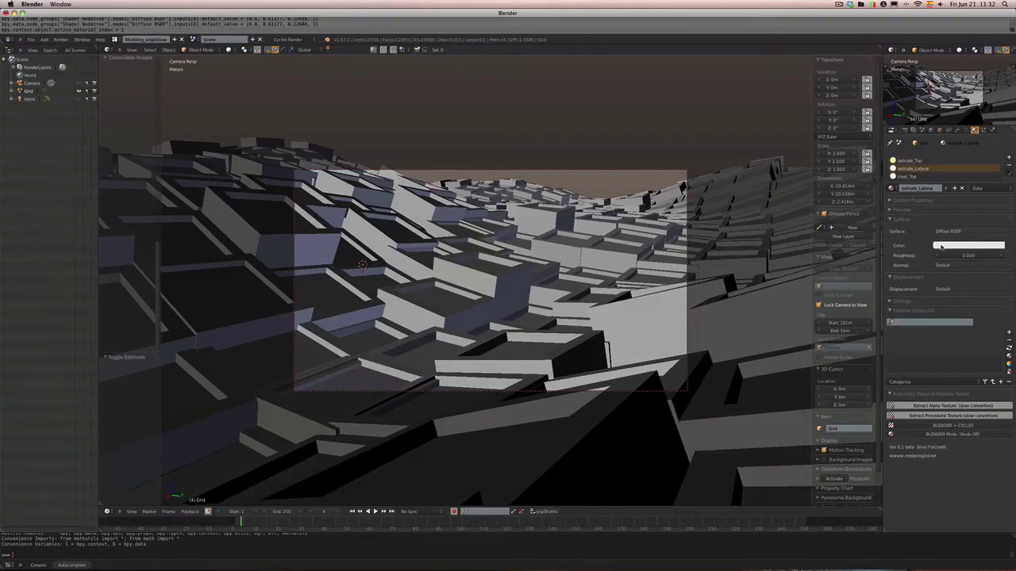
{"action": "left_click", "coordinate": [941, 247]}
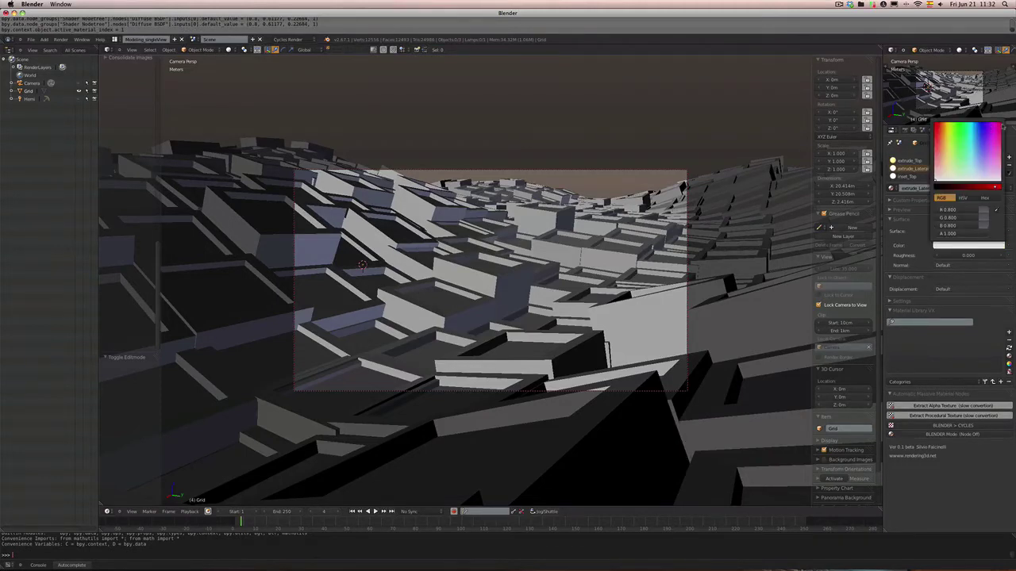
{"action": "left_click", "coordinate": [992, 127]}
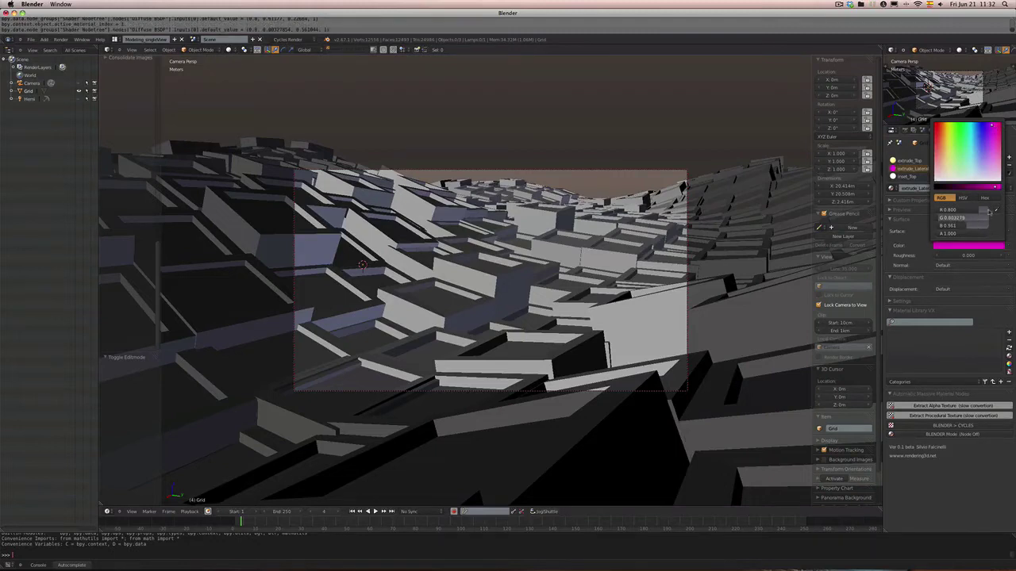
- Set the inset_Top material's diffuse color to blue-violet, about R 0.115, G 0.010, B 0.800
{"action": "left_click", "coordinate": [898, 177]}
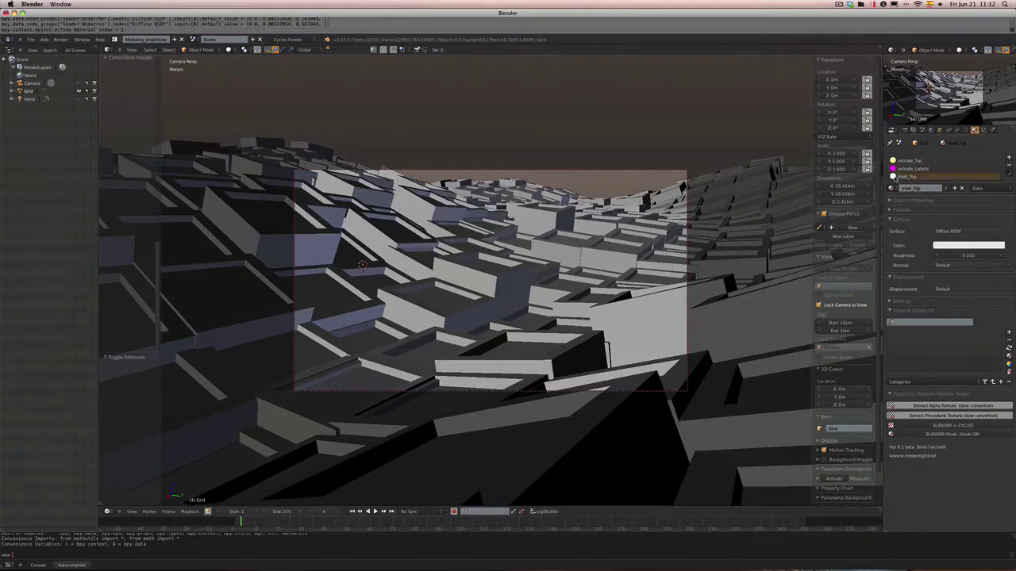
{"action": "left_click", "coordinate": [950, 246]}
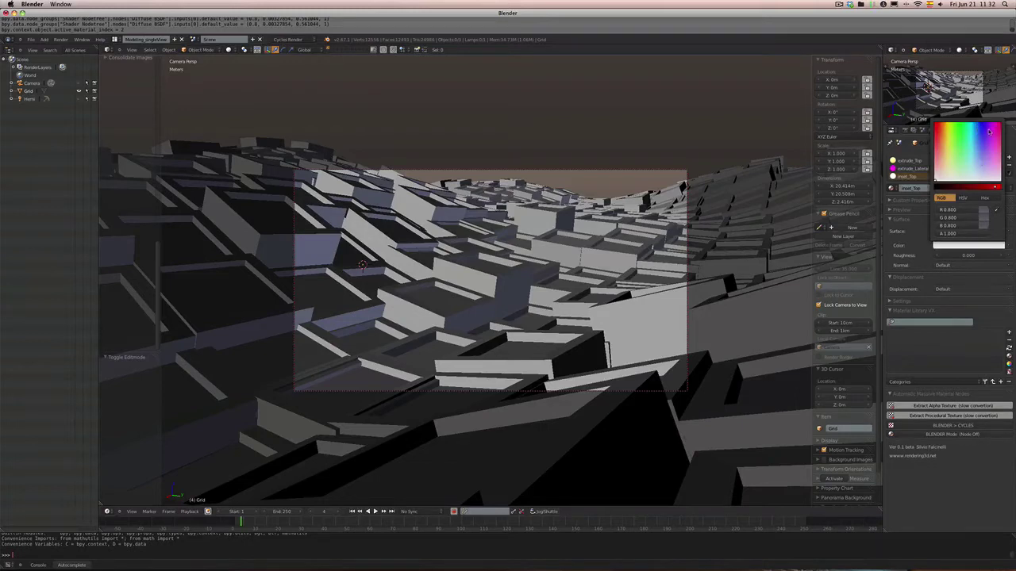
{"action": "left_click", "coordinate": [985, 147]}
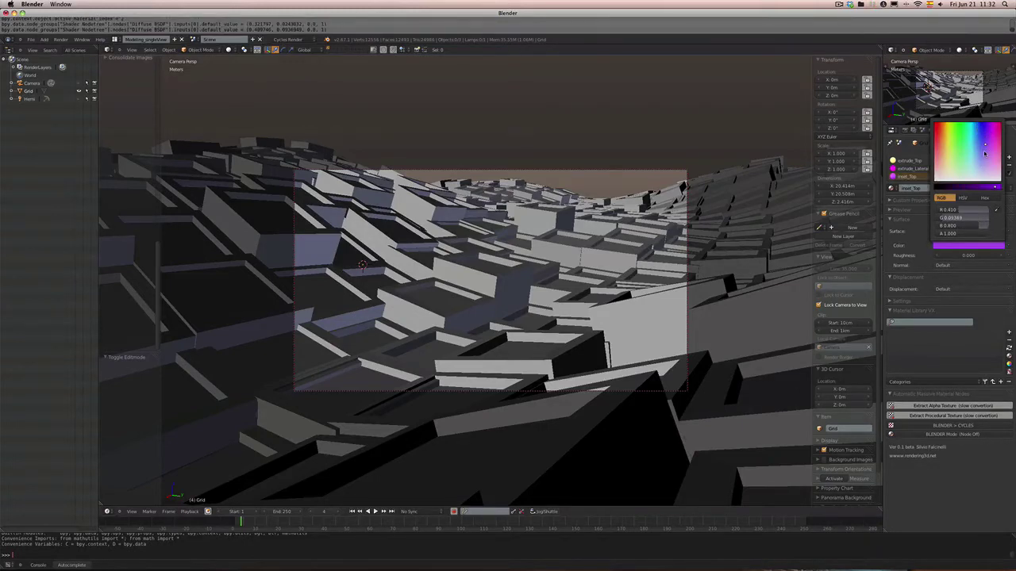
{"action": "left_click", "coordinate": [983, 133]}
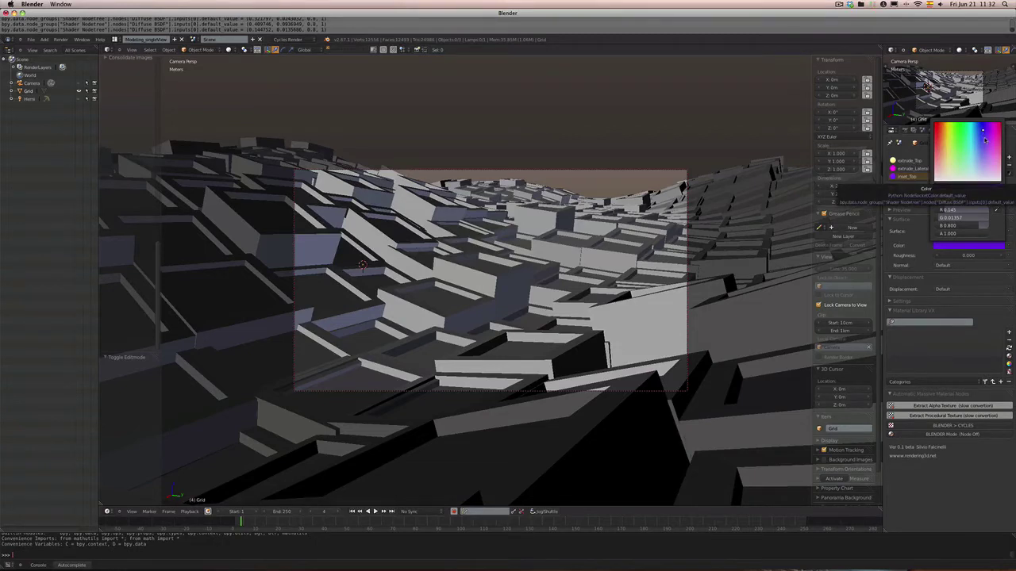
{"action": "left_click", "coordinate": [984, 141]}
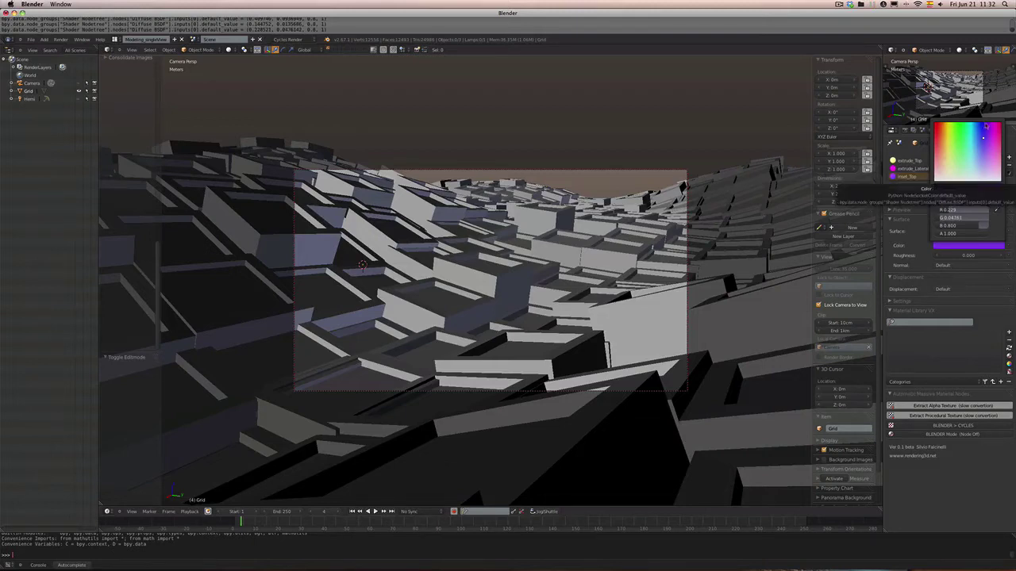
{"action": "left_click", "coordinate": [984, 130]}
{"action": "left_click", "coordinate": [983, 130]}
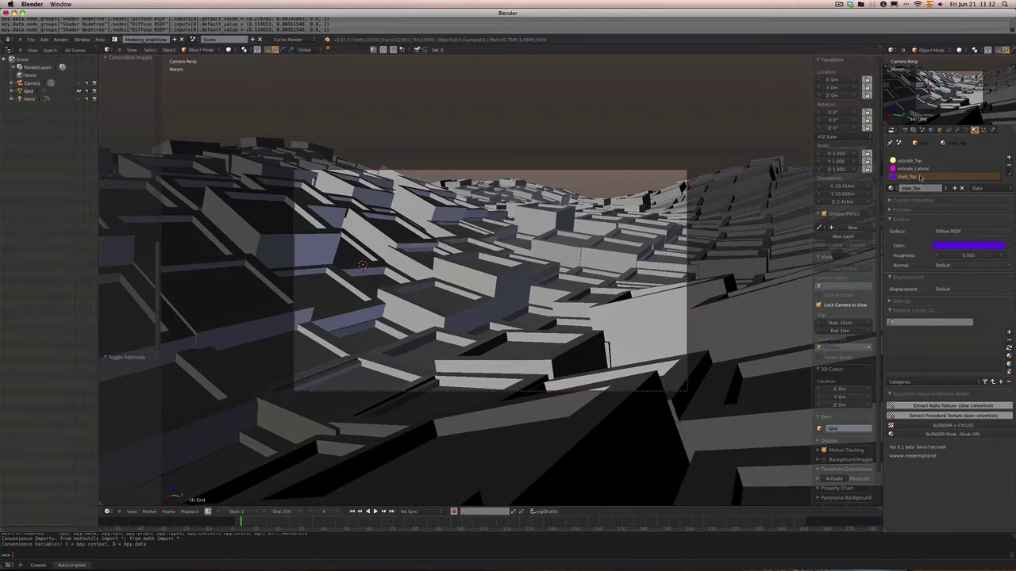
{"action": "left_click", "coordinate": [920, 178]}
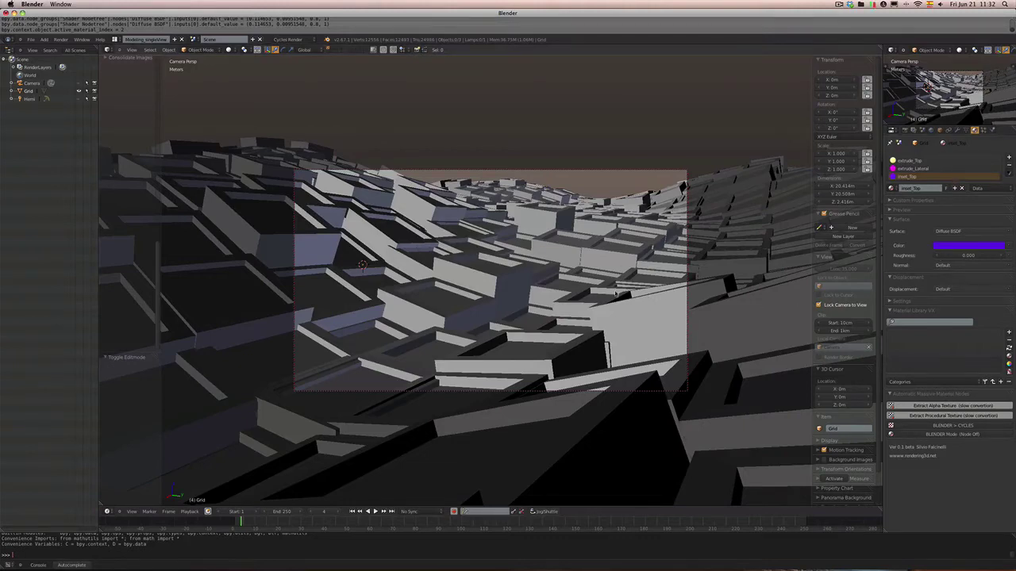
- Enter mesh editing, select the faces assigned to inset_Top and unlock the camera from the view
{"action": "key", "text": "Tab"}
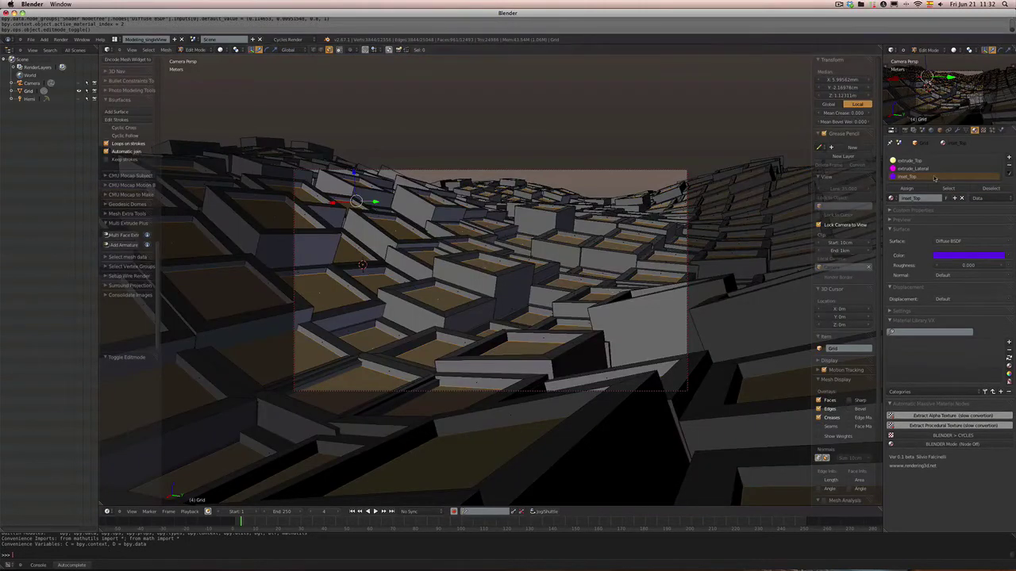
{"action": "left_click", "coordinate": [945, 188]}
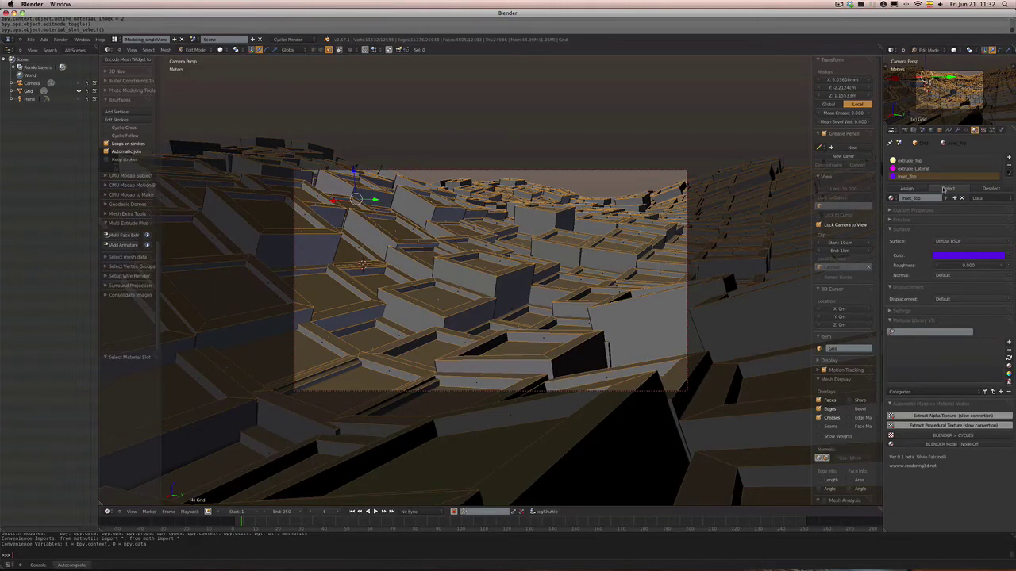
{"action": "left_click", "coordinate": [945, 188]}
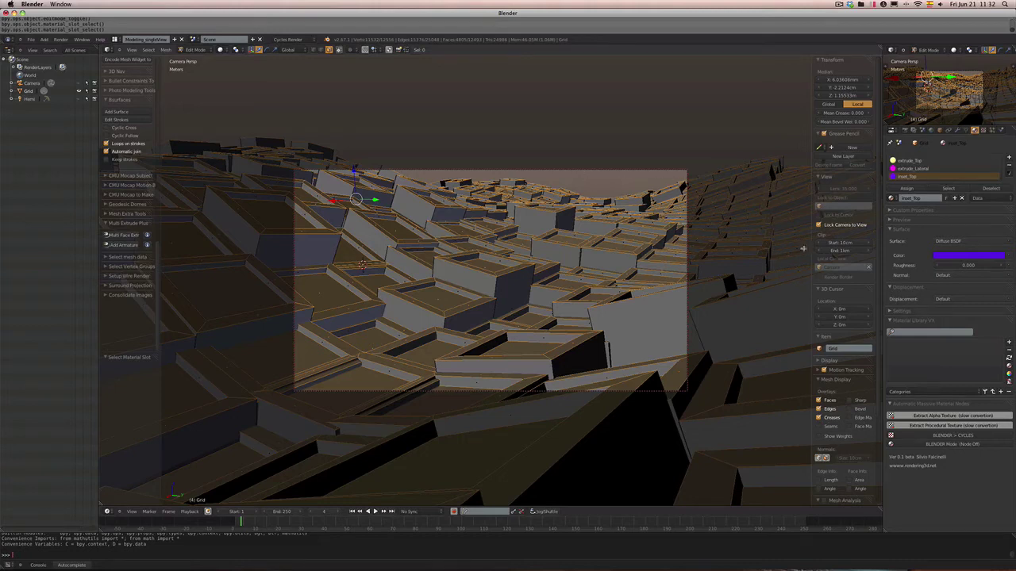
{"action": "left_click", "coordinate": [820, 226]}
{"action": "middle_click_drag", "start_coordinate": [711, 233], "coordinate": [653, 273]}
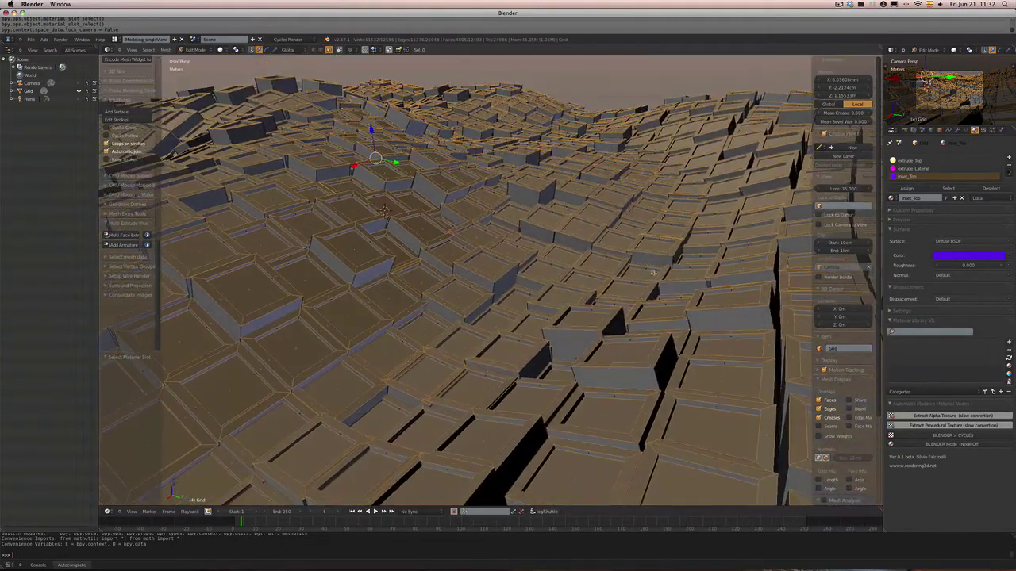
- Add the extrude_Lateral faces to the selection, then clear it and select only the extrude_Top faces to check the material assignments
{"action": "left_click", "coordinate": [919, 169]}
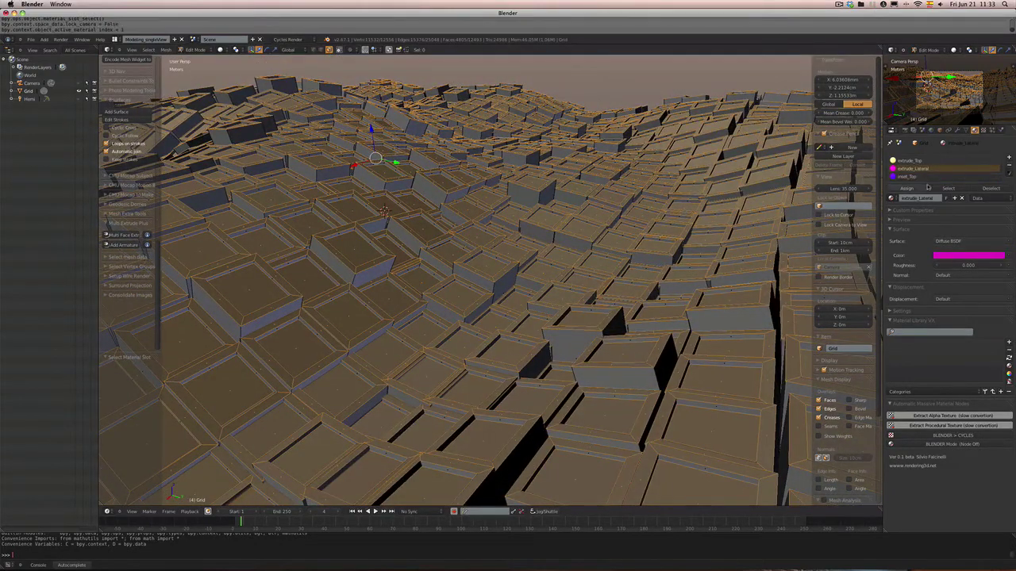
{"action": "left_click", "coordinate": [944, 188]}
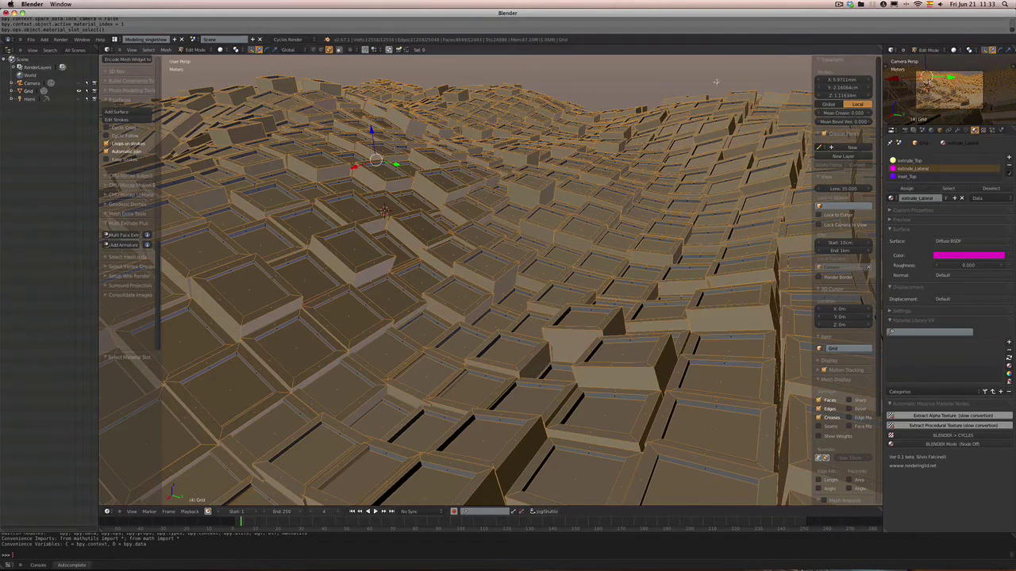
{"action": "key", "text": "a"}
{"action": "left_click", "coordinate": [919, 161]}
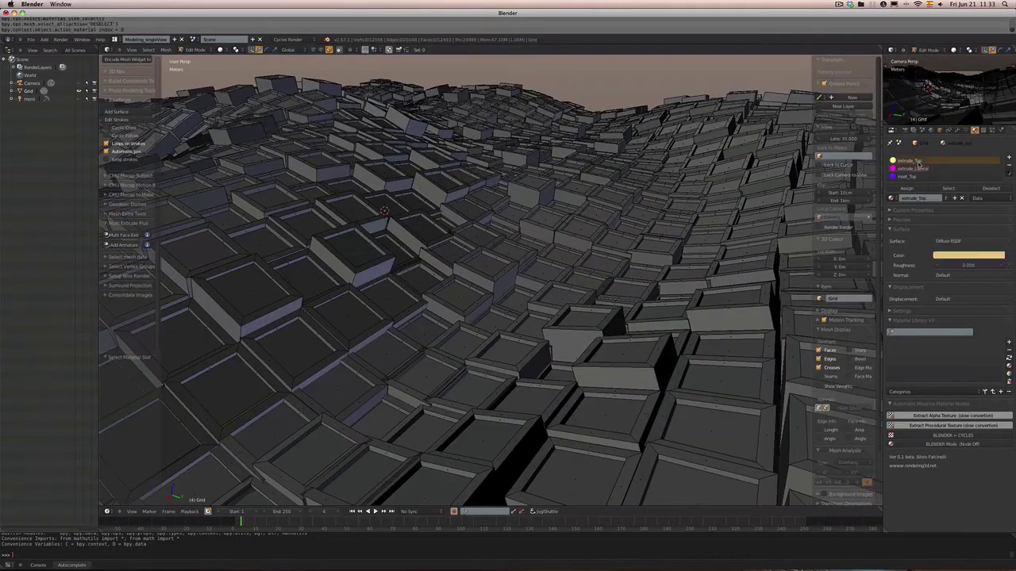
{"action": "left_click", "coordinate": [936, 188]}
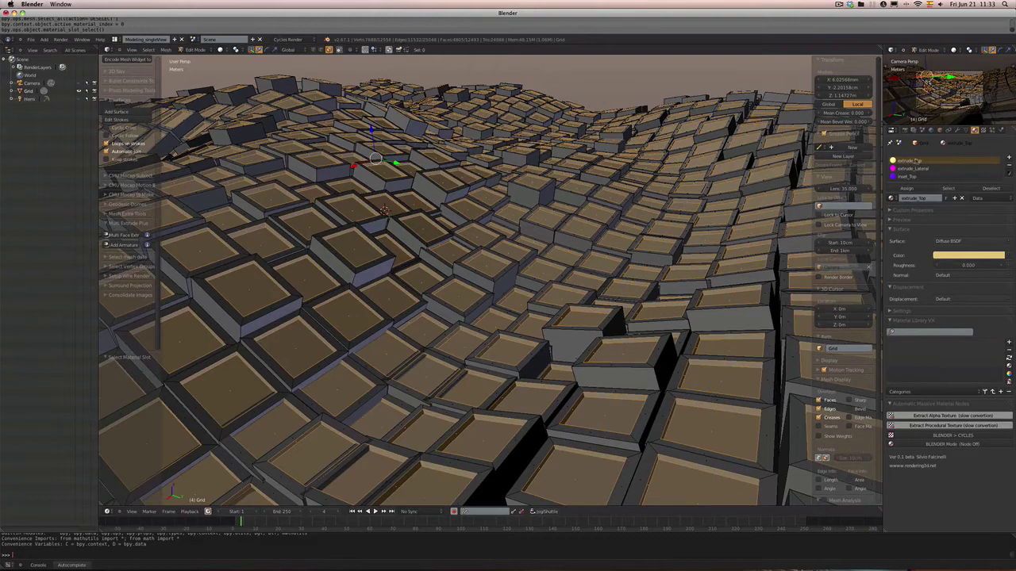
- Replace the selection with only the inset_Top border faces
{"action": "left_click", "coordinate": [907, 176]}
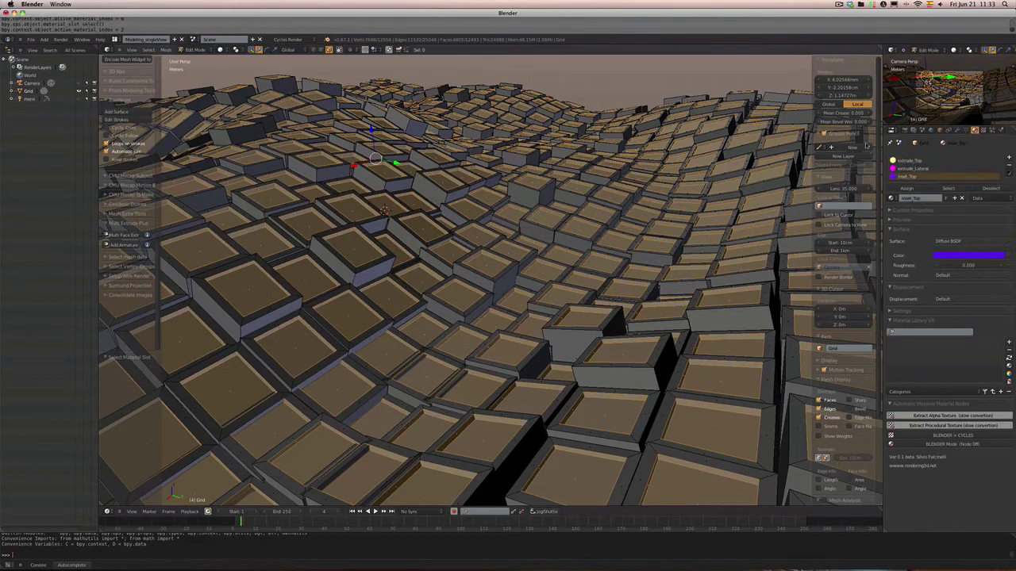
{"action": "key", "text": "a"}
{"action": "left_click", "coordinate": [943, 187]}
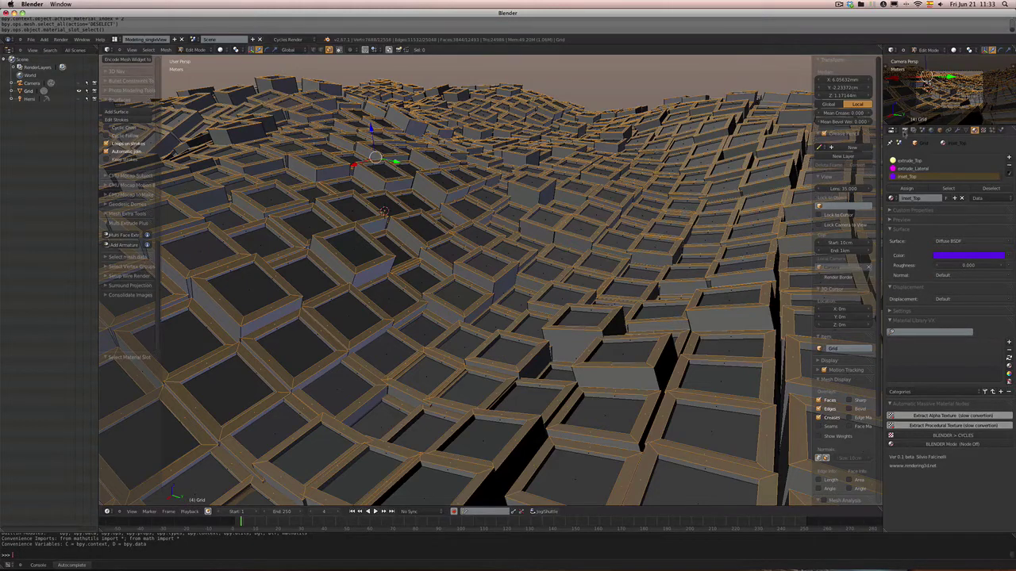
- Render the camera view, inspect the three material colors on the blocks and close the render window
{"action": "left_click", "coordinate": [904, 131]}
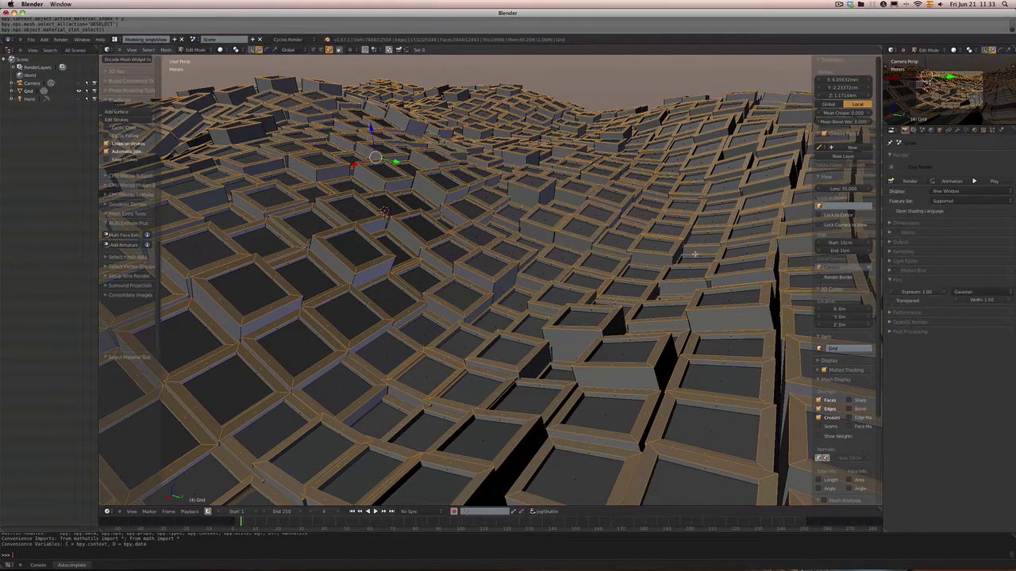
{"action": "left_click", "coordinate": [901, 181]}
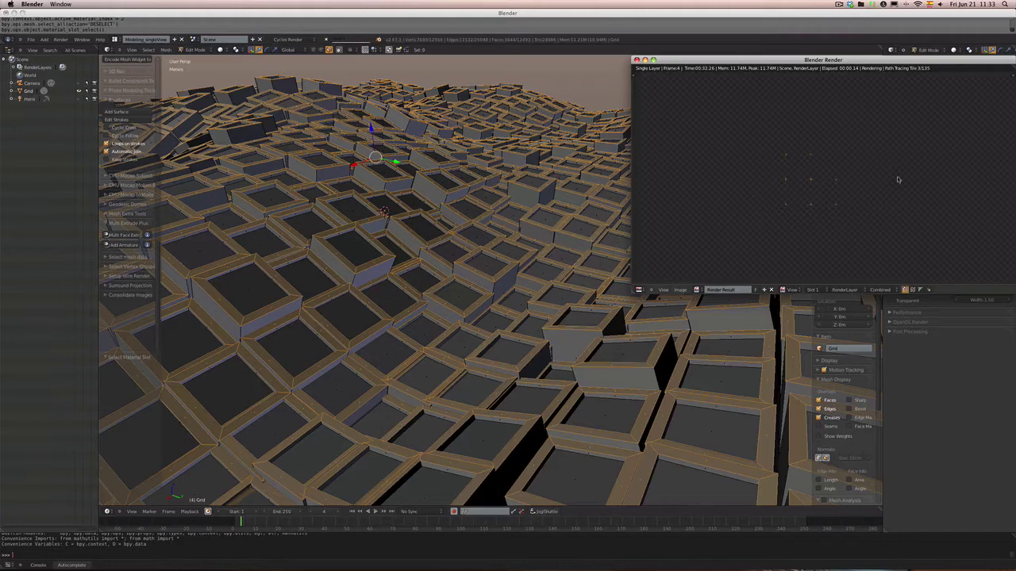
{"action": "left_click_drag", "start_coordinate": [904, 61], "coordinate": [557, 89]}
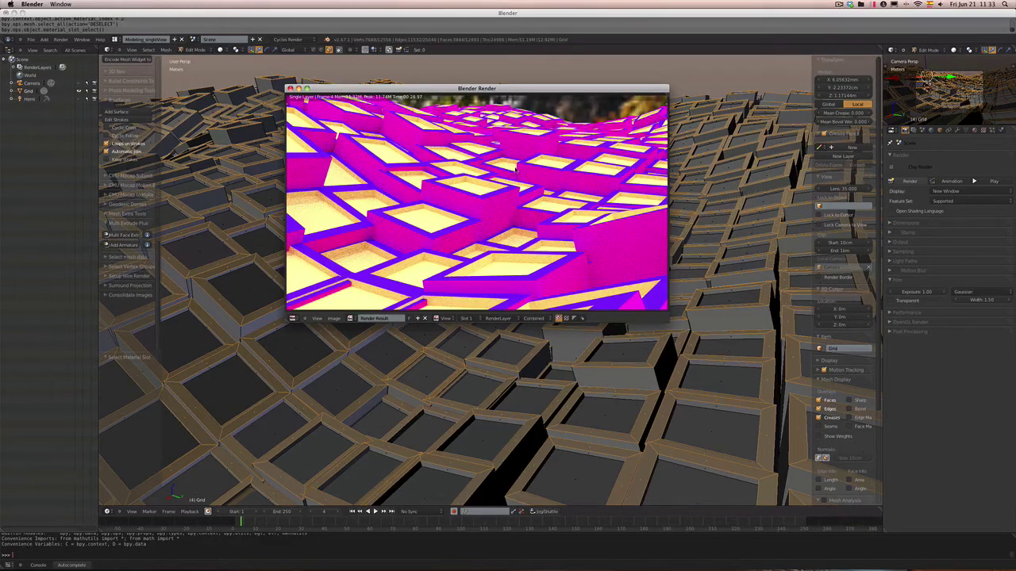
{"action": "scroll", "coordinate": [516, 169], "scroll_direction": "down", "scroll_amount": 1}
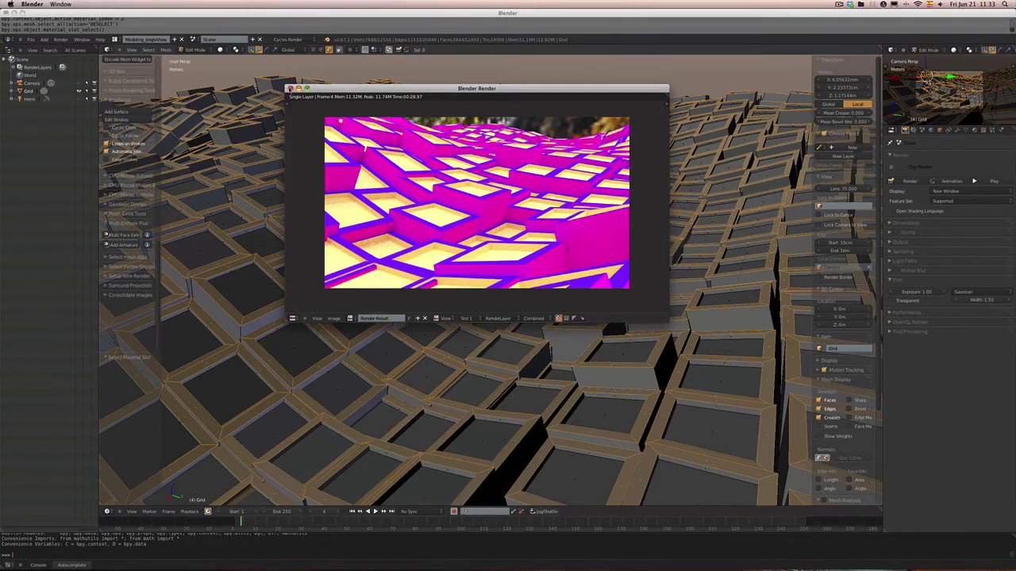
{"action": "left_click", "coordinate": [289, 88]}
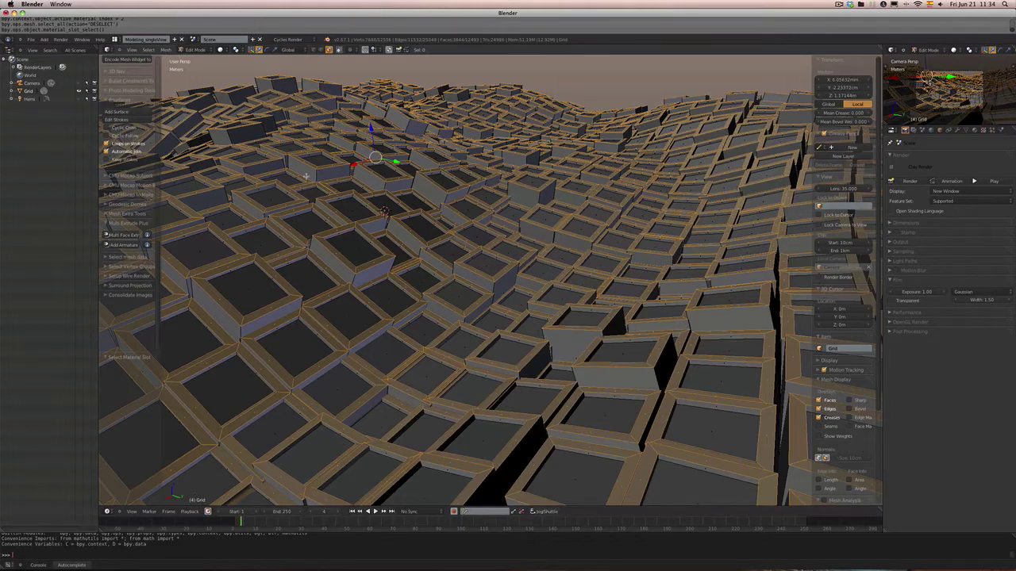
- Select the sharp edges of the block mesh with a sharpness of 30° and inspect them up close
{"action": "left_click", "coordinate": [148, 50]}
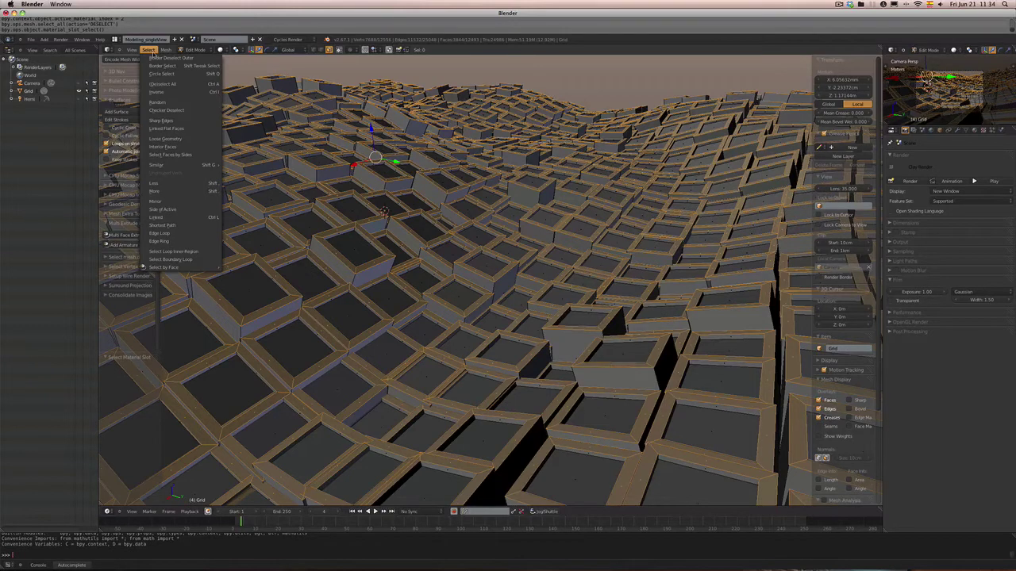
{"action": "left_click", "coordinate": [162, 121]}
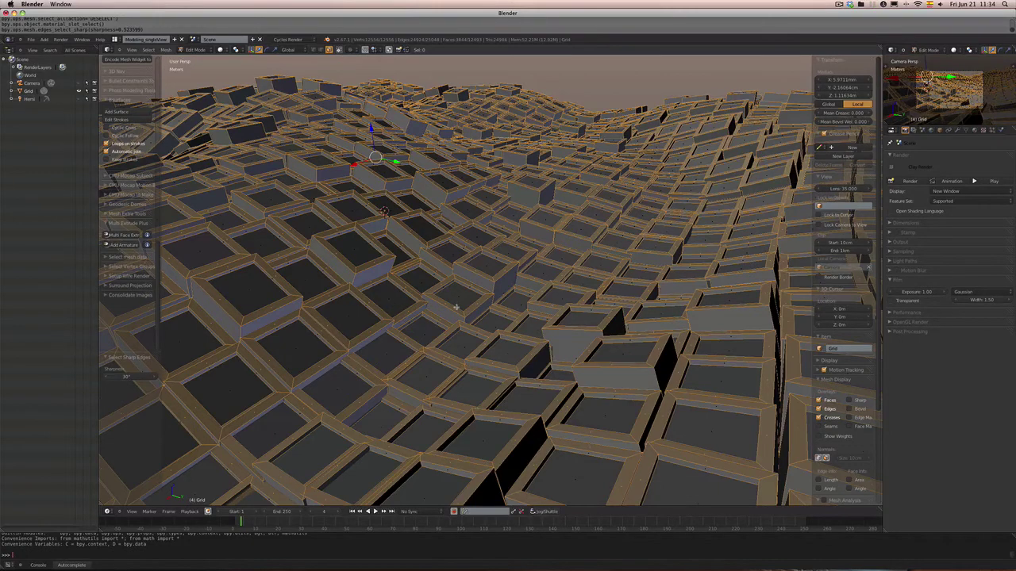
{"action": "scroll", "coordinate": [456, 307], "scroll_direction": "up", "scroll_amount": 8}
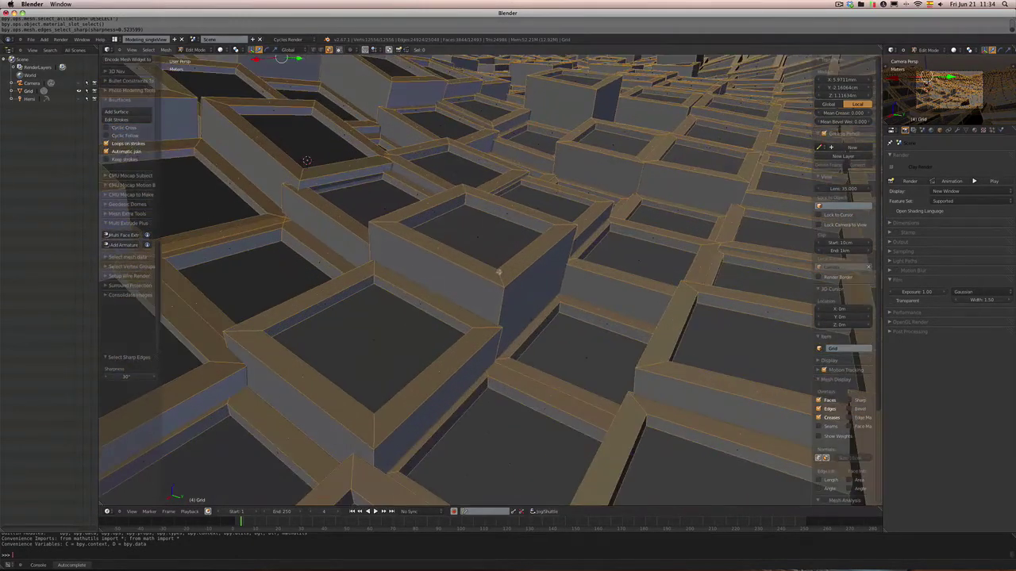
{"action": "scroll", "coordinate": [495, 277], "scroll_direction": "up", "scroll_amount": 3}
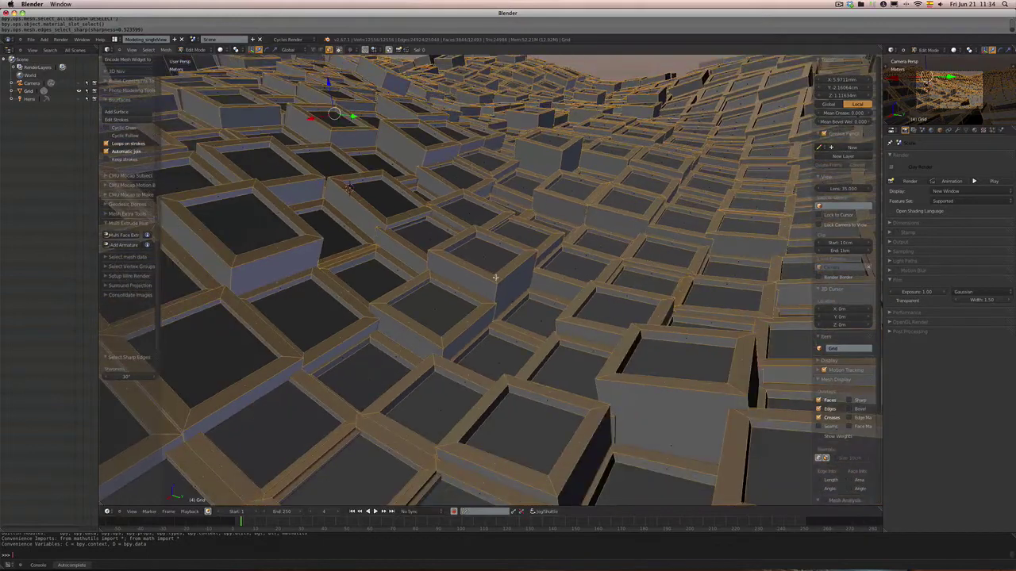
{"action": "mouse_move", "coordinate": [137, 377]}
{"action": "left_mouse_down"}
{"action": "mouse_move", "coordinate": [118, 378]}
{"action": "mouse_move", "coordinate": [152, 378]}
{"action": "mouse_move", "coordinate": [130, 377]}
{"action": "left_mouse_up"}
{"action": "scroll", "coordinate": [446, 349], "scroll_direction": "up", "scroll_amount": 3}
{"action": "scroll", "coordinate": [446, 349], "scroll_direction": "down", "scroll_amount": 2}
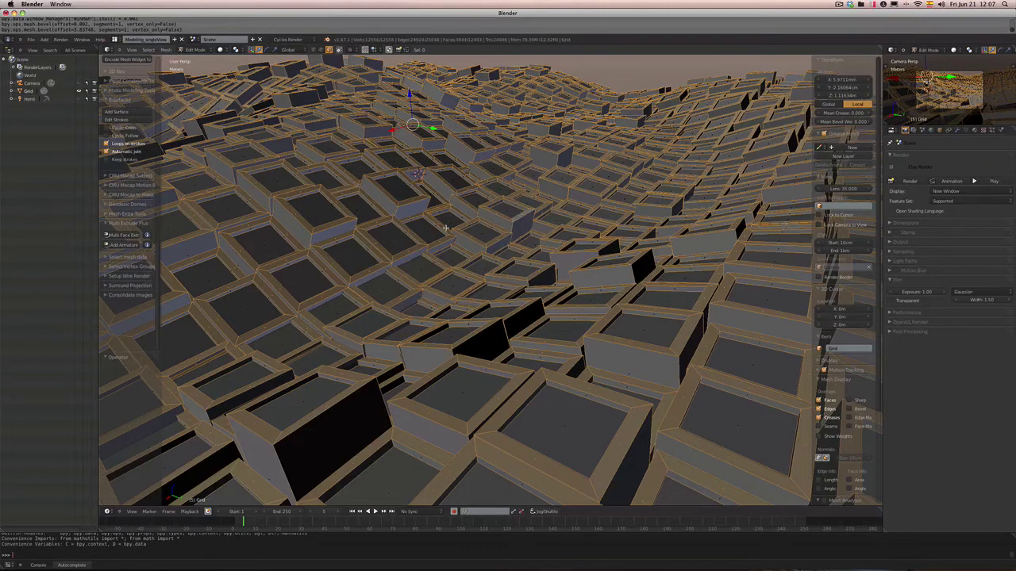
- Bevel the selected sharp edges of the block mesh with an offset of 0.002 and inspect the beveled corners up close
{"action": "key", "text": "ctrl+e"}
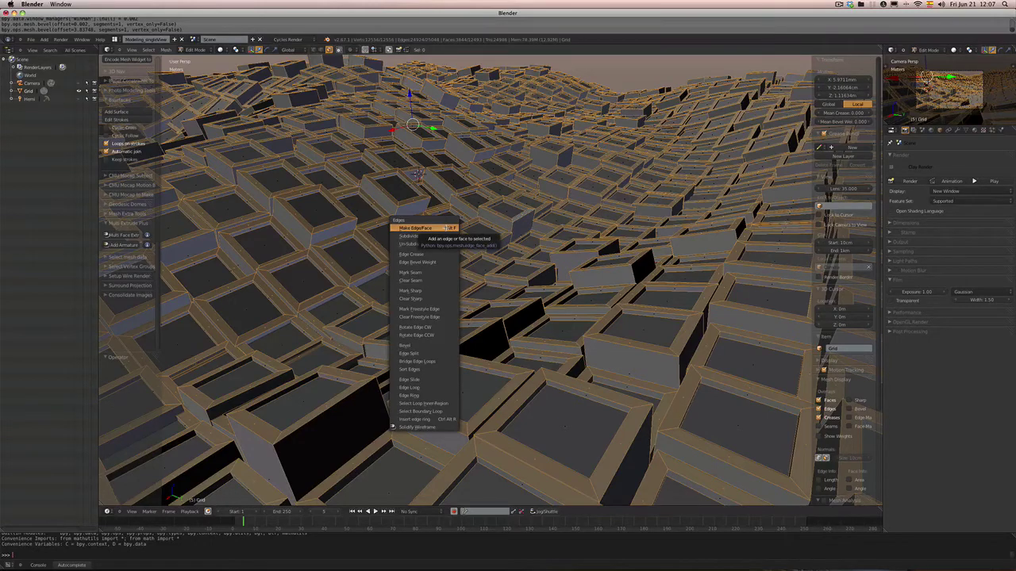
{"action": "left_click", "coordinate": [436, 346]}
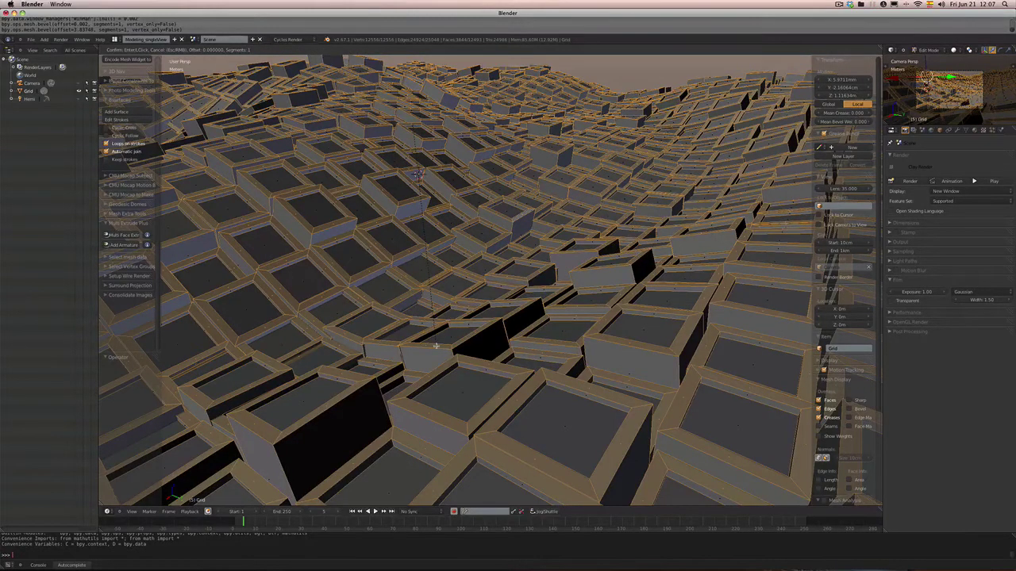
{"action": "left_click", "coordinate": [436, 346]}
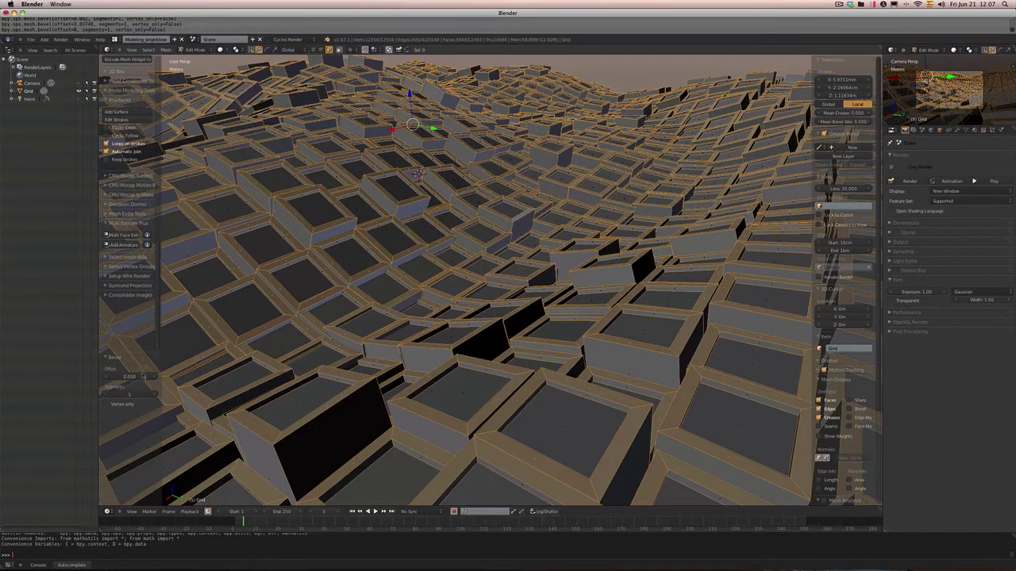
{"action": "left_click", "coordinate": [127, 377]}
{"action": "key", "text": "BackSpace"}
{"action": "type", "text": "0.002"}
{"action": "key", "text": "Return"}
{"action": "scroll", "coordinate": [468, 316], "scroll_direction": "up", "scroll_amount": 8}
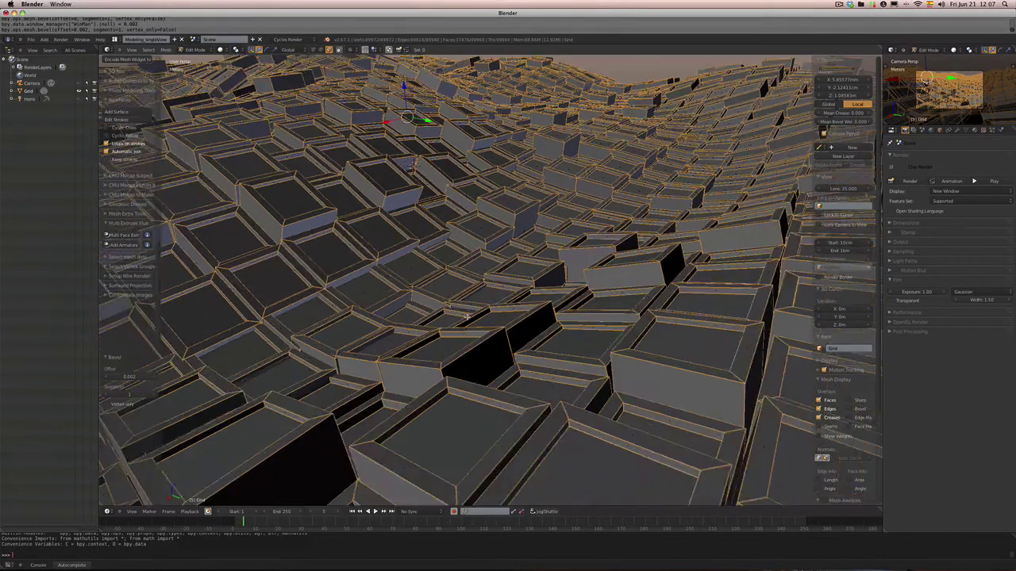
{"action": "scroll", "coordinate": [467, 317], "scroll_direction": "up", "scroll_amount": 6}
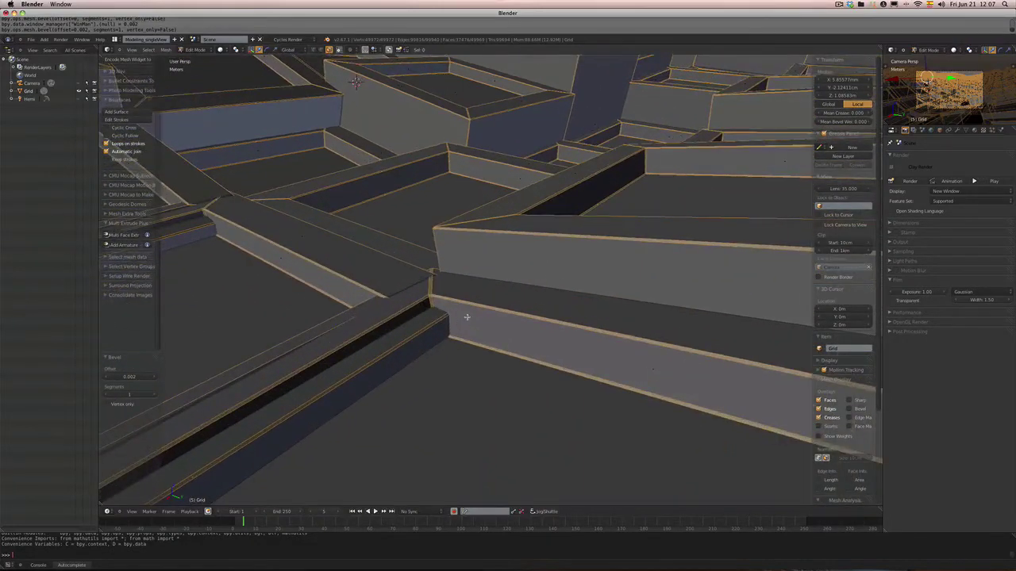
{"action": "scroll", "coordinate": [467, 316], "scroll_direction": "down", "scroll_amount": 8}
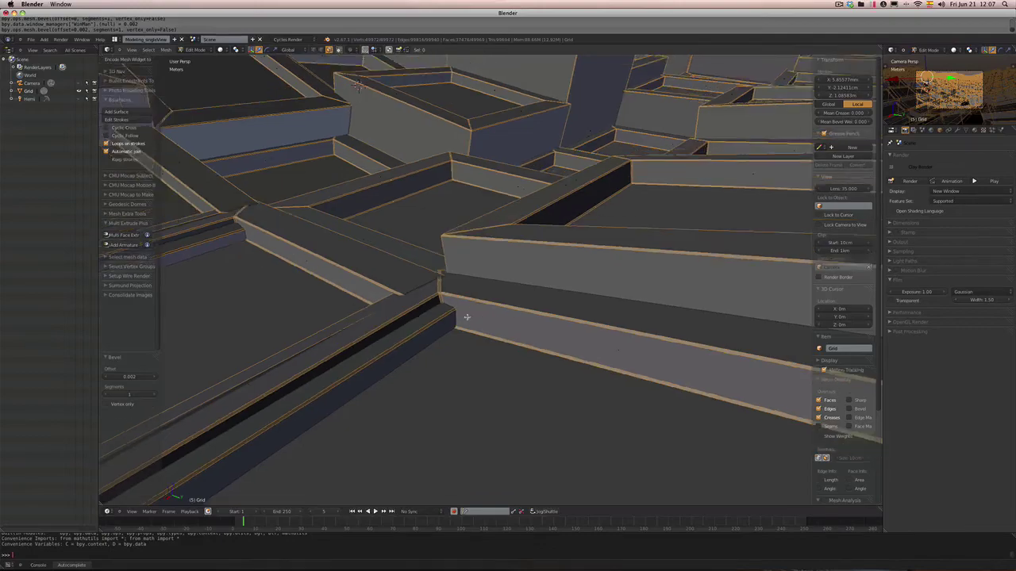
{"action": "scroll", "coordinate": [467, 317], "scroll_direction": "down", "scroll_amount": 2}
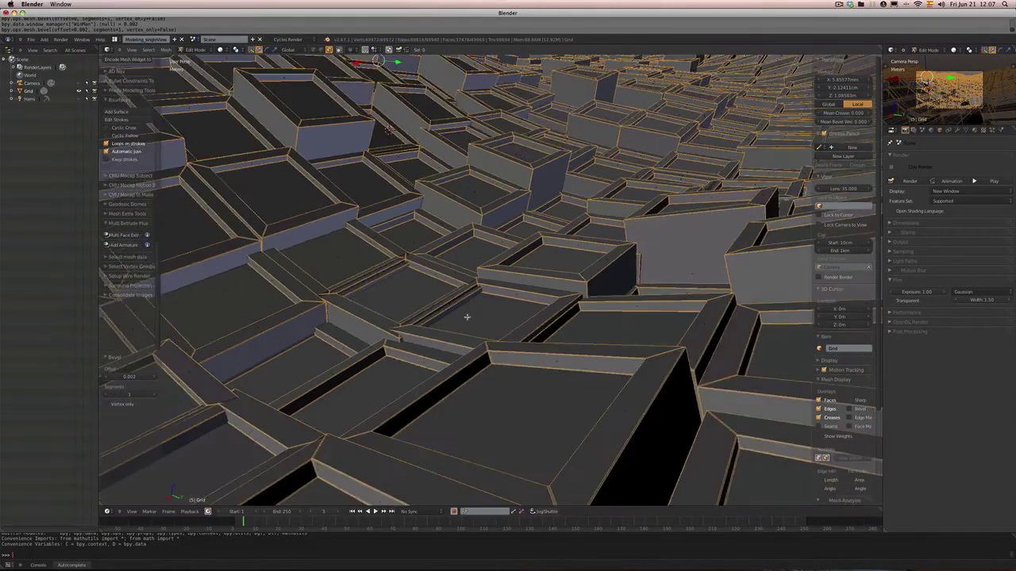
{"action": "scroll", "coordinate": [467, 317], "scroll_direction": "down", "scroll_amount": 2}
{"action": "scroll", "coordinate": [467, 317], "scroll_direction": "down", "scroll_amount": 6}
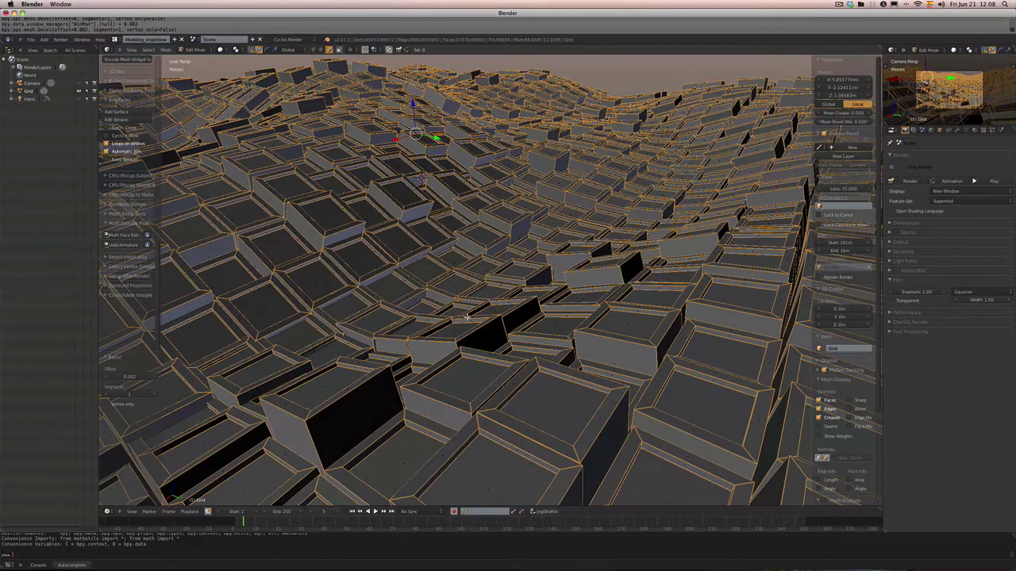
- Render the camera view of the beveled blocks and place the render window over the 3D view
{"action": "left_click", "coordinate": [910, 181]}
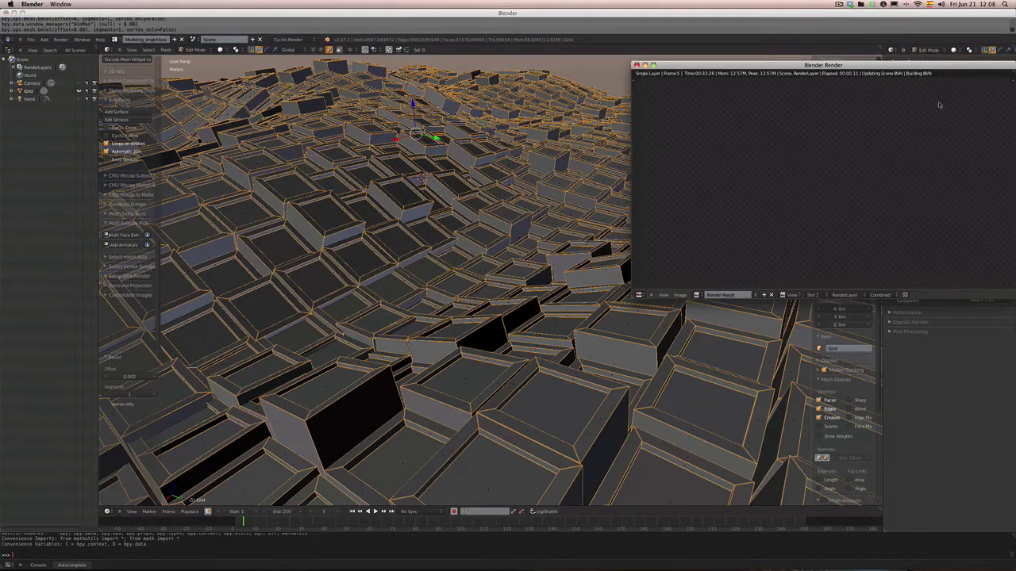
{"action": "left_click_drag", "start_coordinate": [958, 69], "coordinate": [618, 127]}
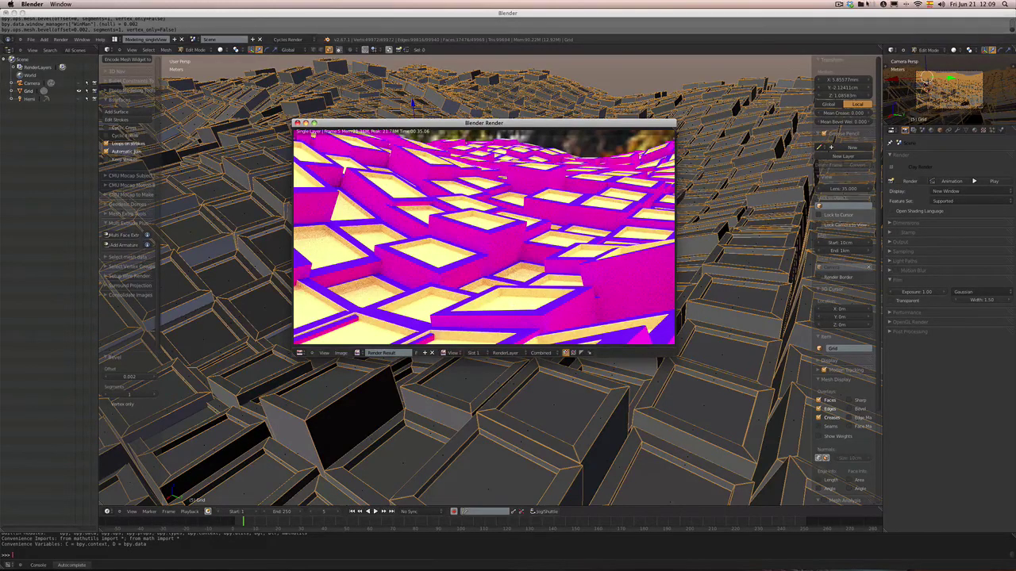
{"action": "left_click", "coordinate": [839, 5]}
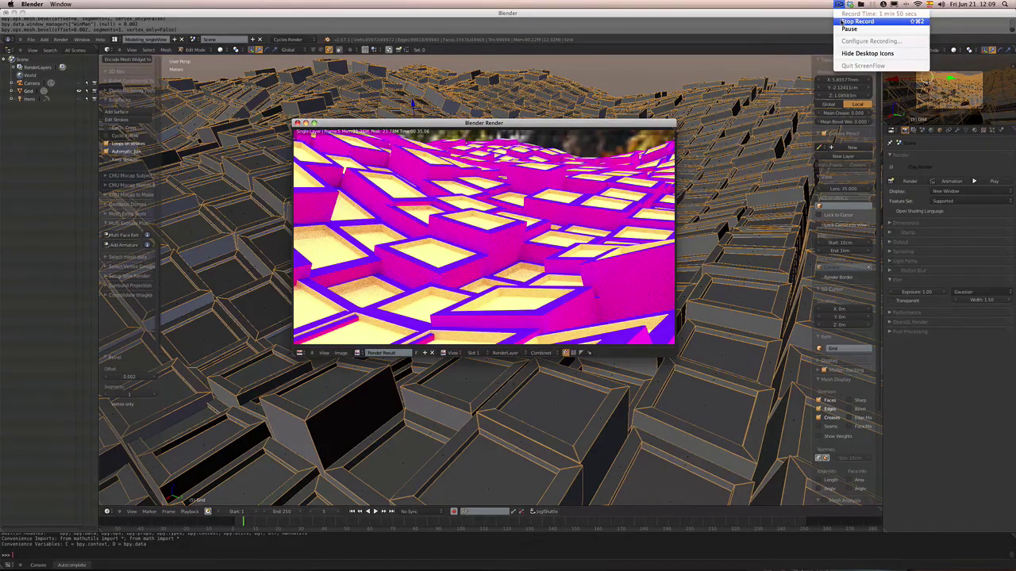